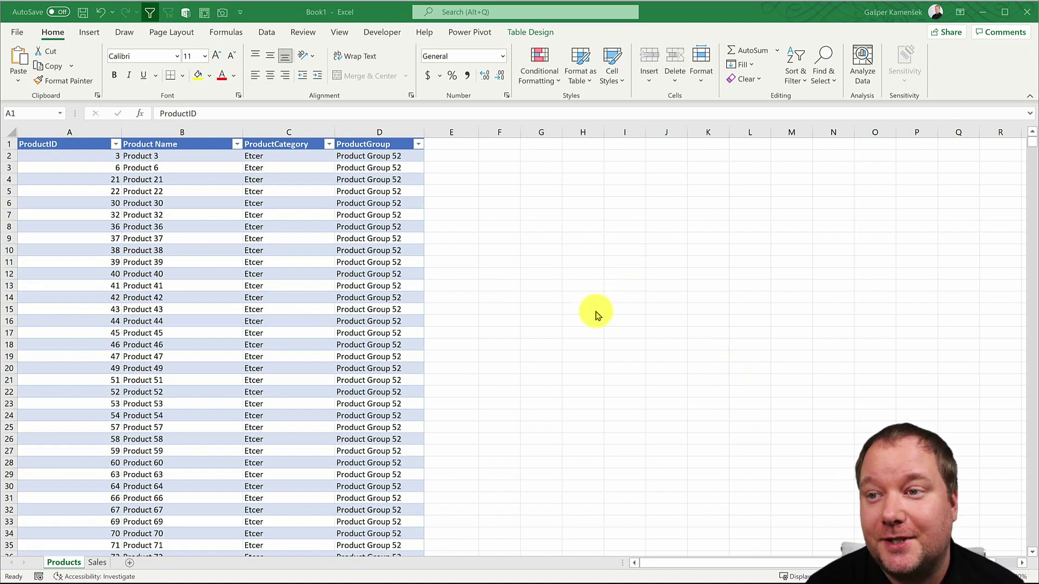
- Select the first product ID and browse the Data Types gallery on the Data tab
{"action": "left_click", "coordinate": [386, 185]}
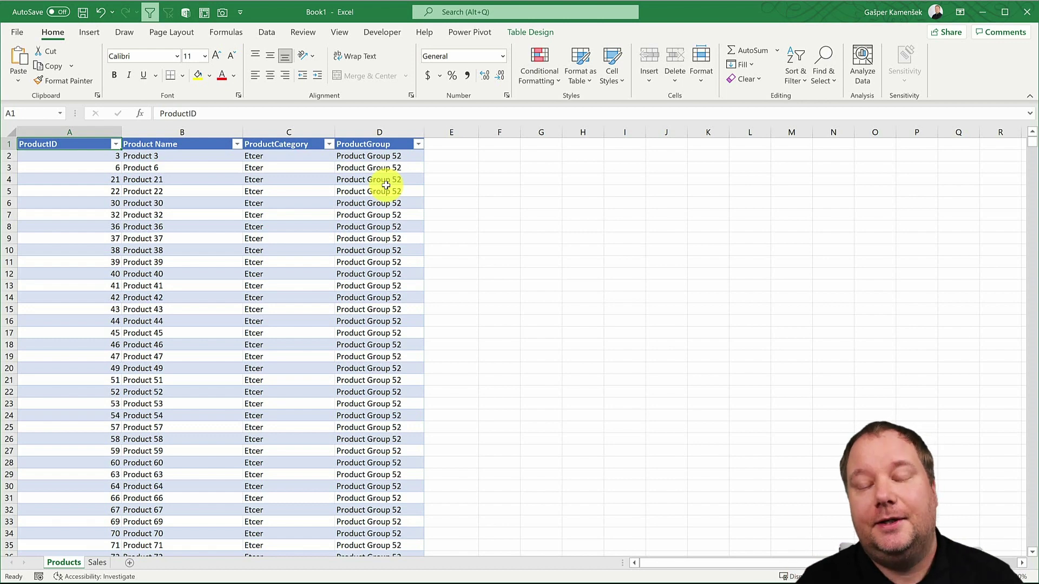
{"action": "left_click", "coordinate": [98, 157]}
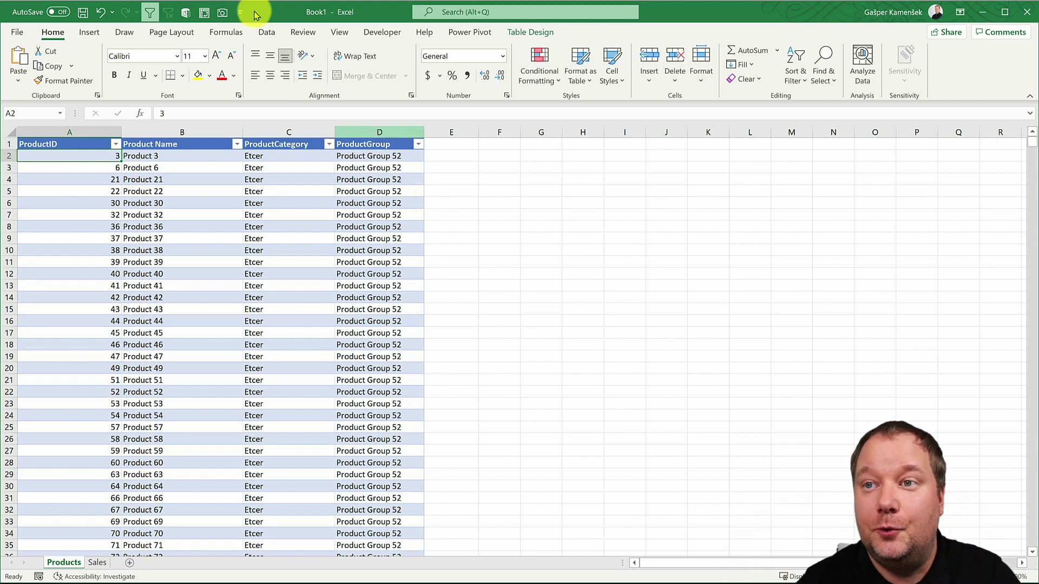
{"action": "left_click", "coordinate": [261, 28]}
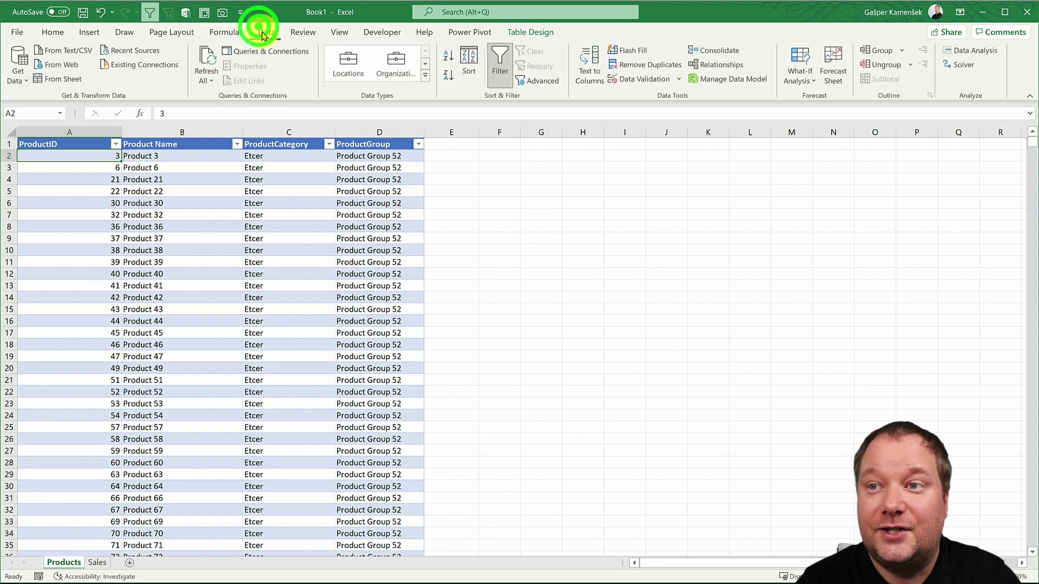
{"action": "left_click", "coordinate": [425, 75]}
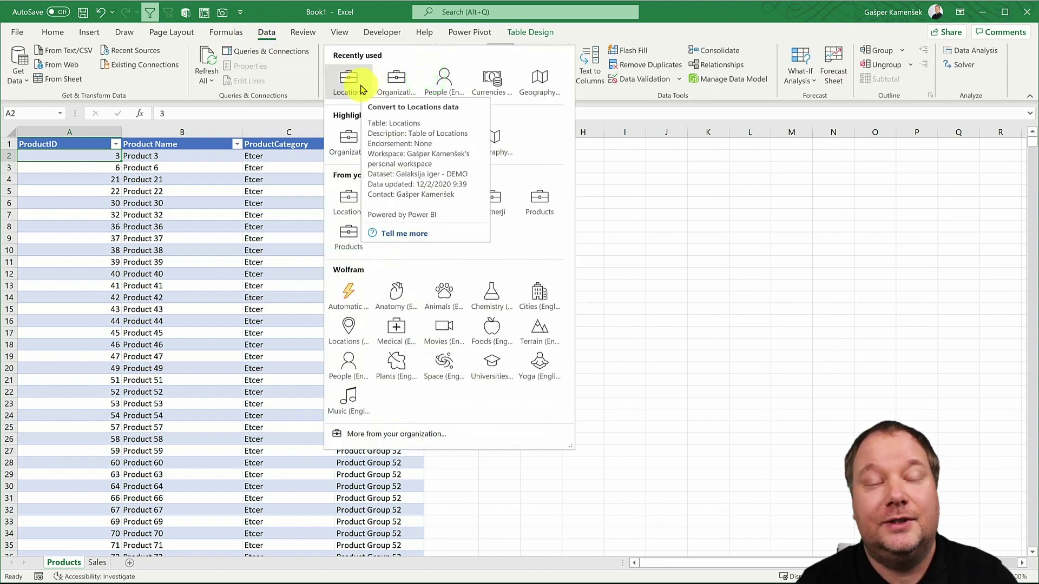
{"action": "left_click", "coordinate": [115, 176]}
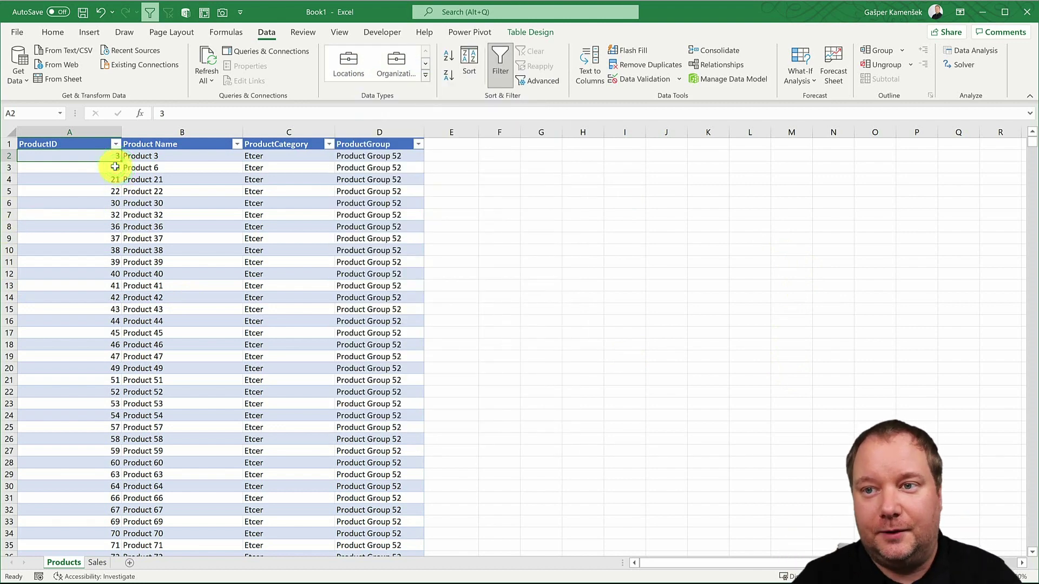
- Inspect the ProductID, Product Name, ProductCategory and ProductGroup columns (A1:D35), then open the Sales sheet
{"action": "left_click", "coordinate": [194, 175]}
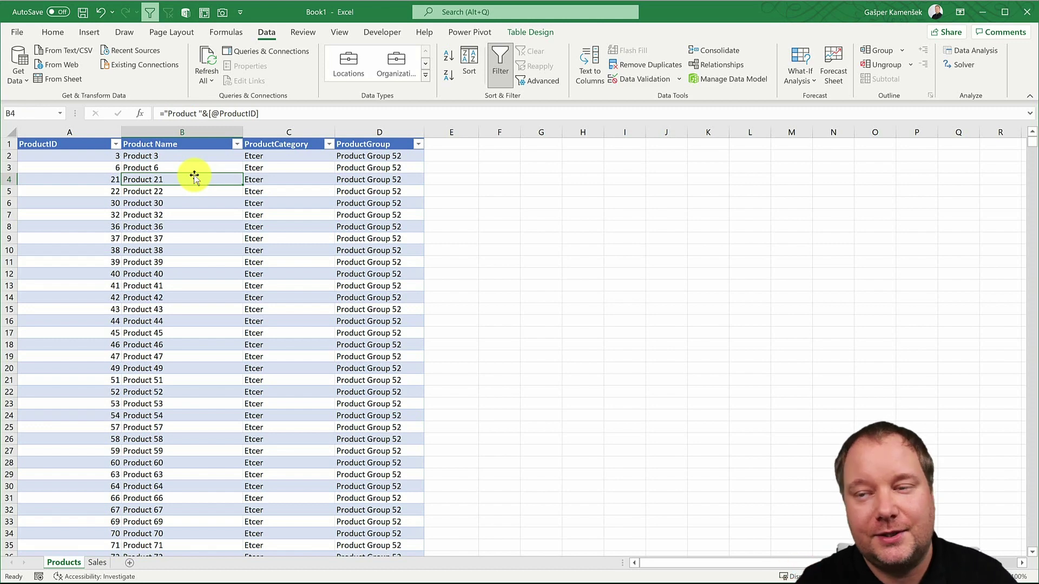
{"action": "left_click", "coordinate": [289, 229]}
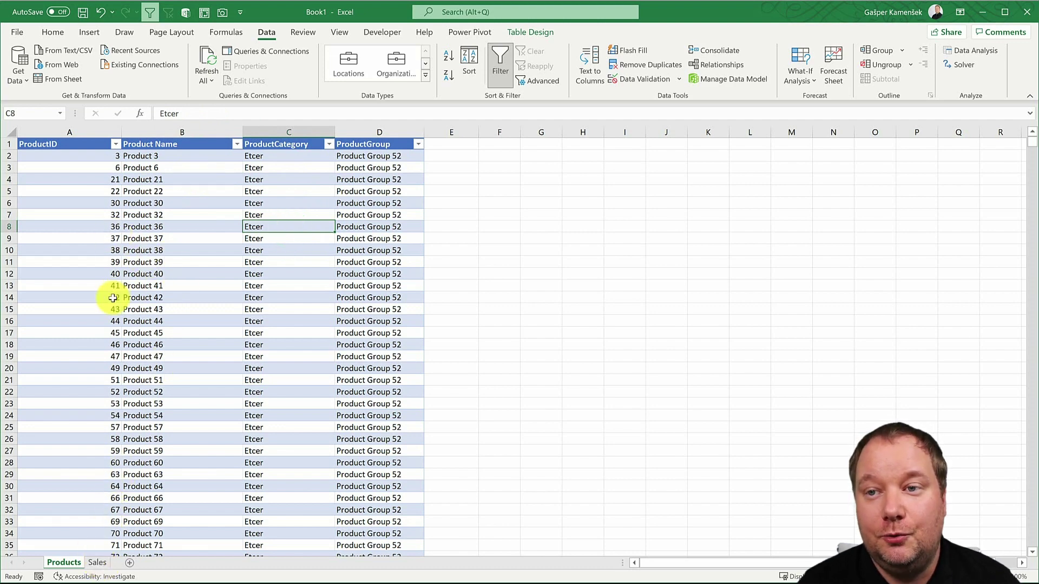
{"action": "left_click_drag", "start_coordinate": [81, 144], "coordinate": [381, 545]}
{"action": "left_click", "coordinate": [181, 297]}
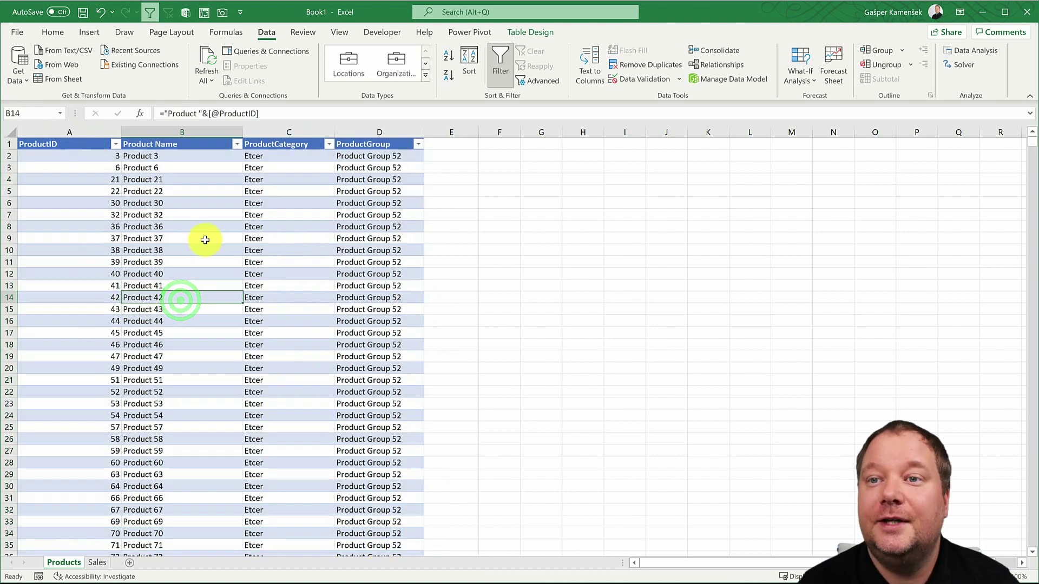
{"action": "left_click", "coordinate": [59, 143]}
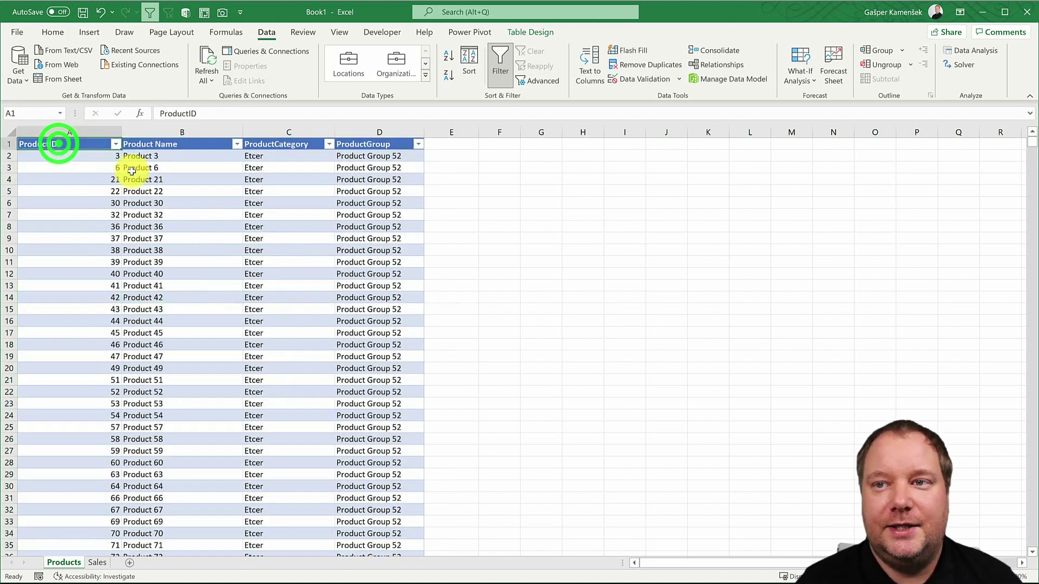
{"action": "left_click", "coordinate": [167, 145]}
{"action": "left_click", "coordinate": [278, 150]}
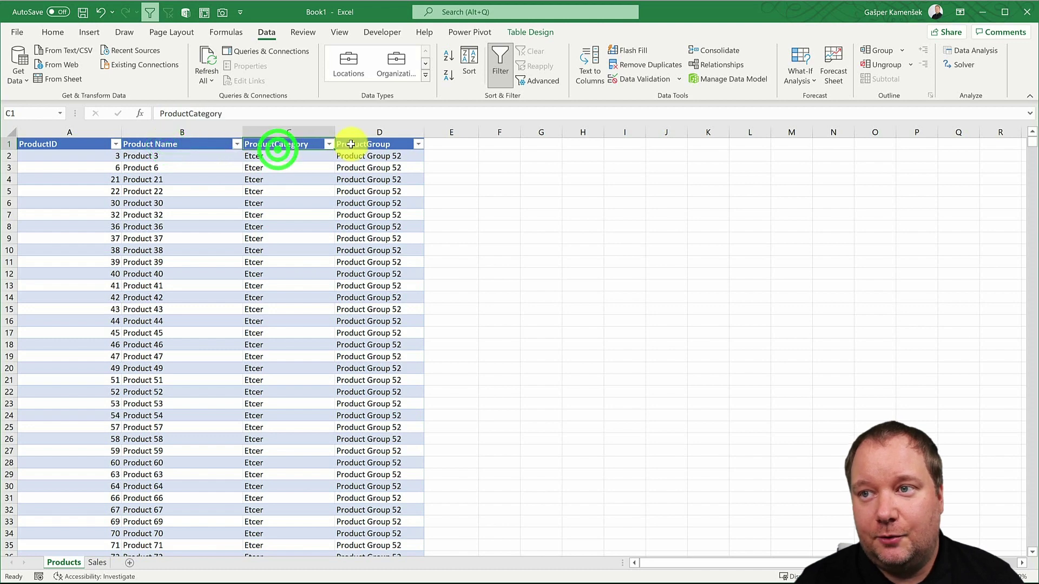
{"action": "left_click", "coordinate": [354, 143]}
{"action": "left_click", "coordinate": [96, 563]}
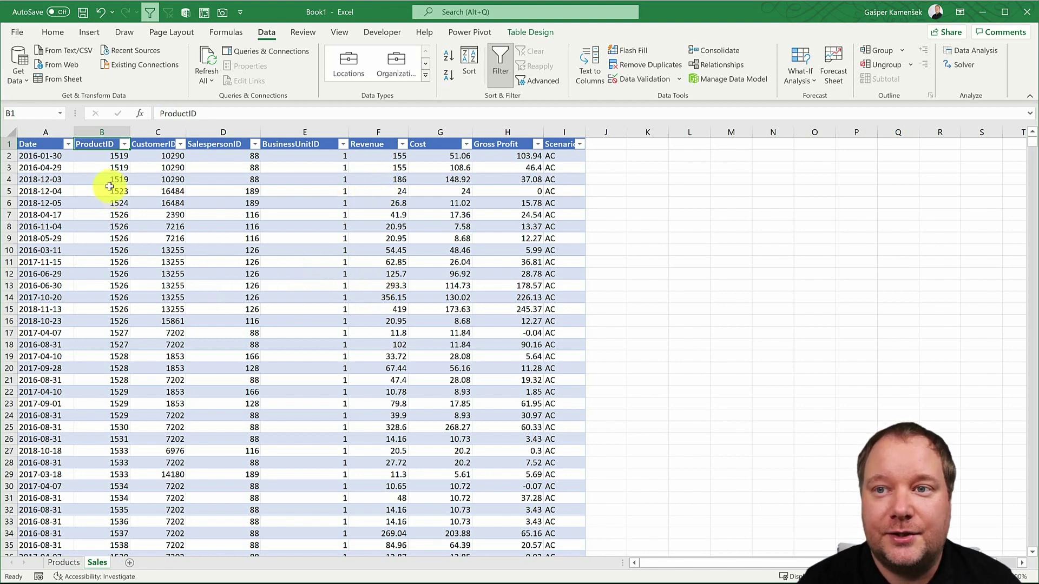
{"action": "left_click", "coordinate": [104, 128]}
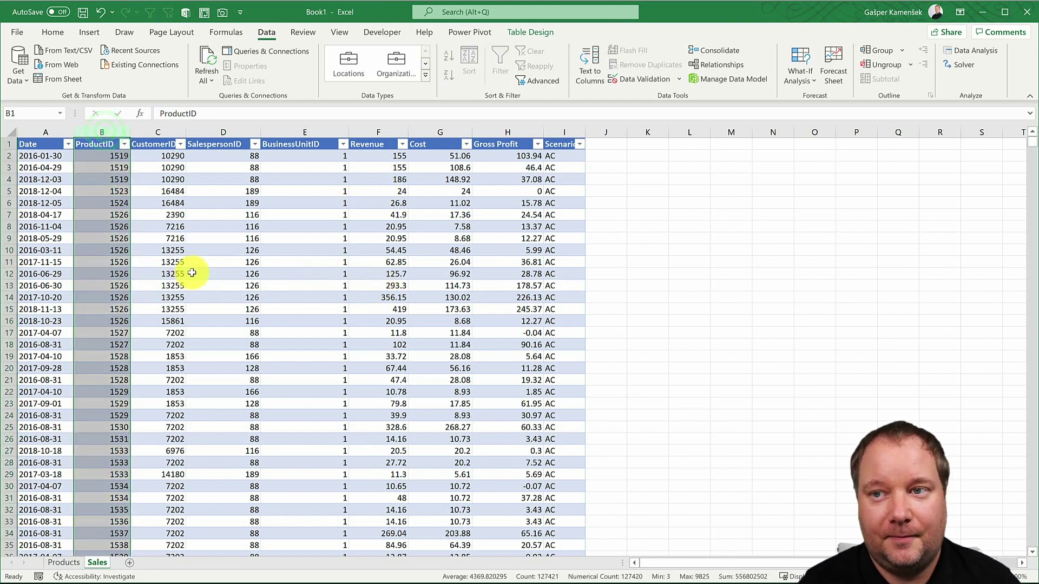
{"action": "left_click", "coordinate": [305, 285]}
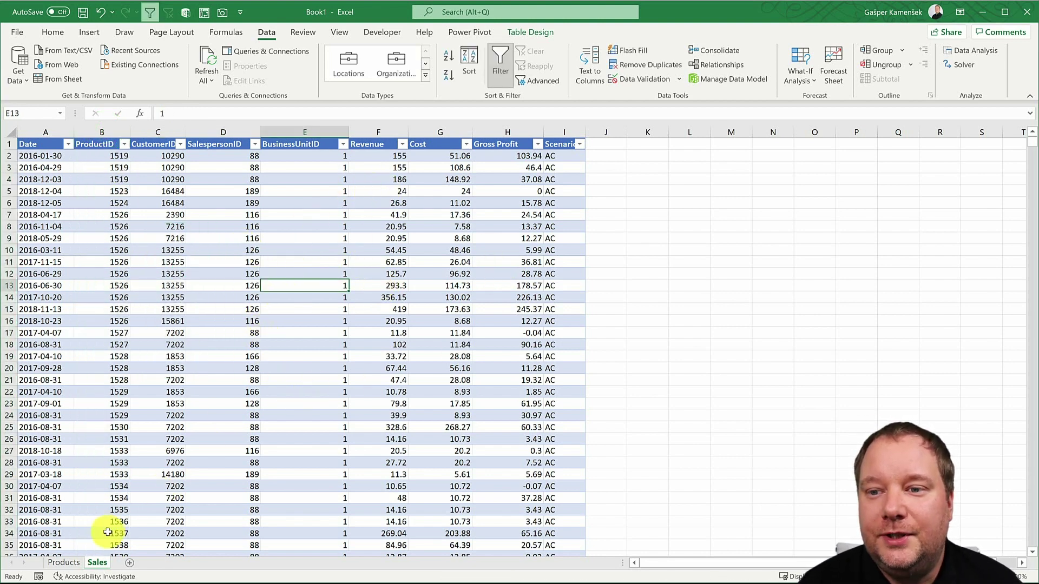
{"action": "left_click", "coordinate": [76, 563]}
{"action": "left_click", "coordinate": [94, 563]}
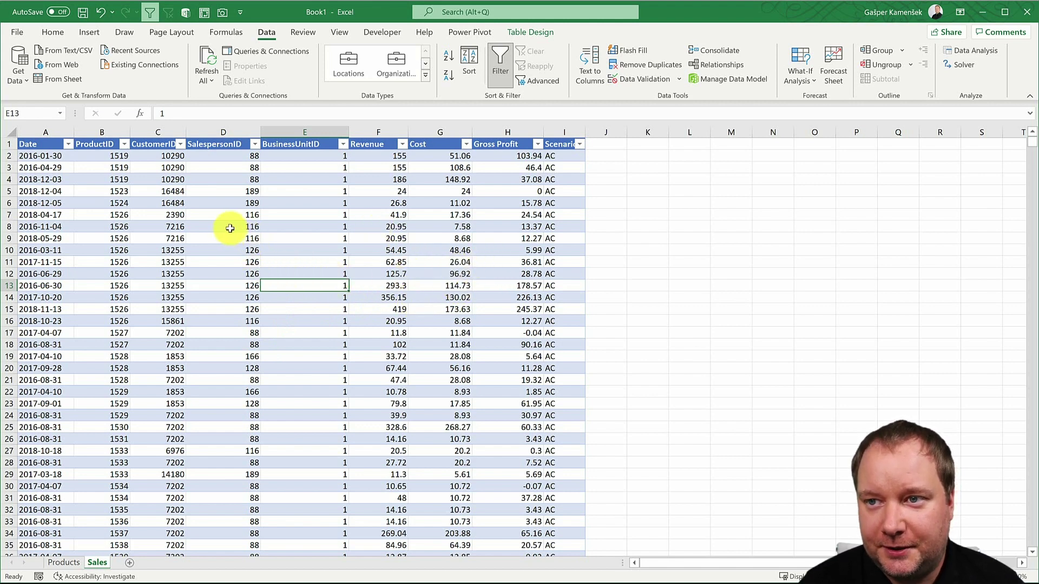
{"action": "left_click", "coordinate": [230, 227]}
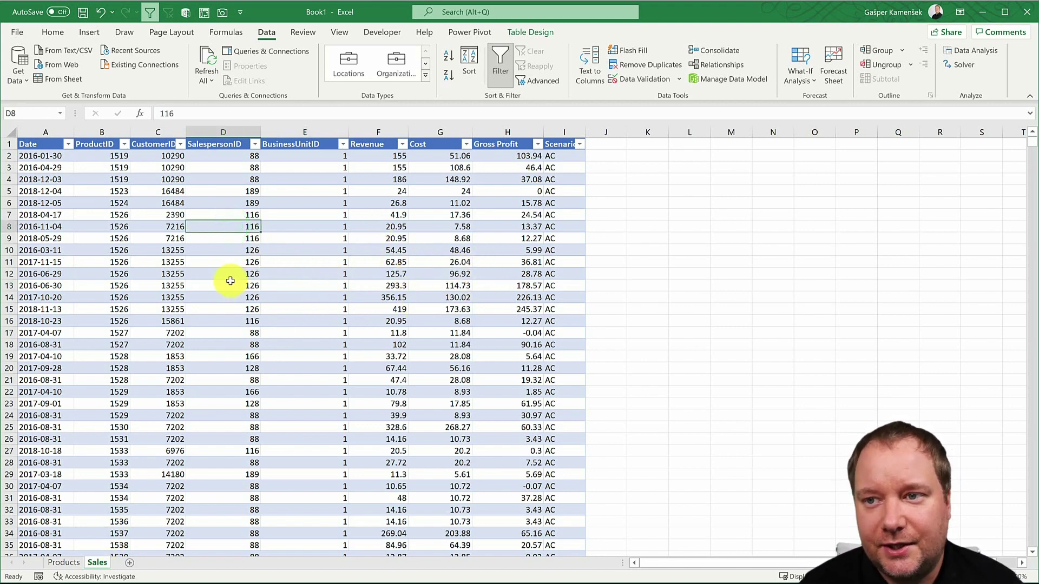
{"action": "left_click", "coordinate": [266, 31]}
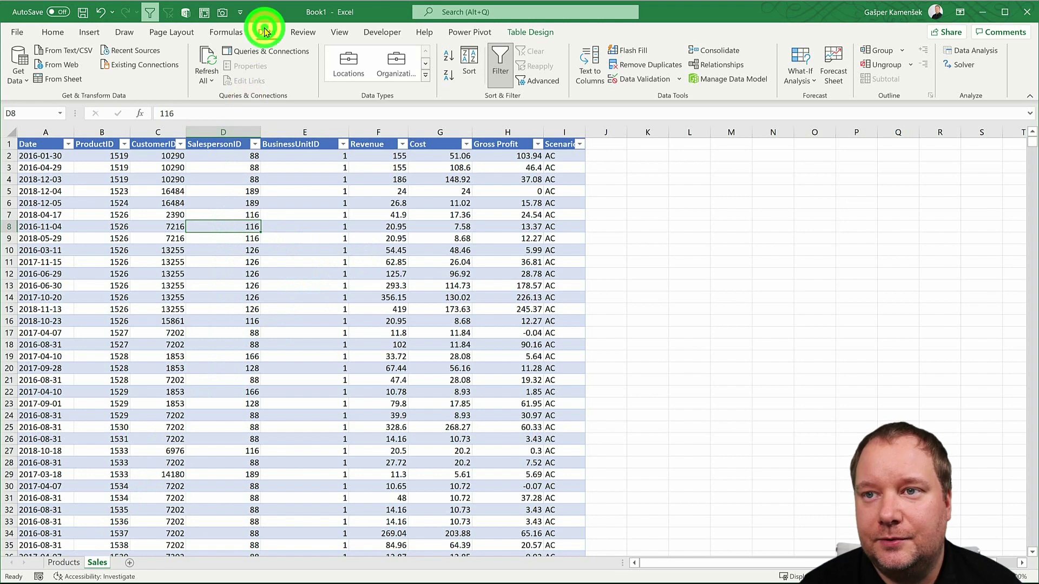
- Load the Sales table into Power Query and duplicate the Sales query
{"action": "left_click", "coordinate": [66, 80]}
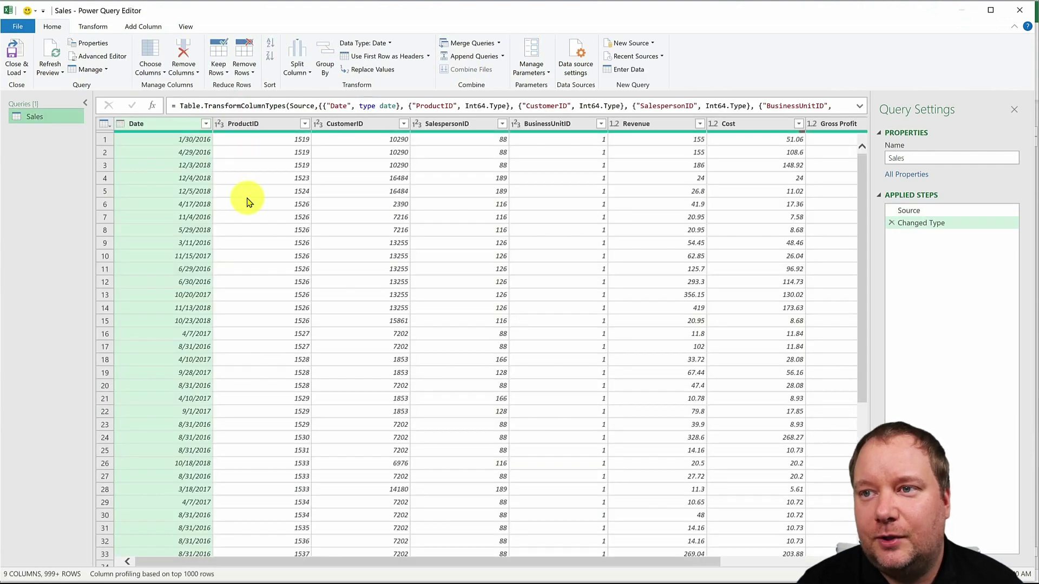
{"action": "right_click", "coordinate": [47, 116]}
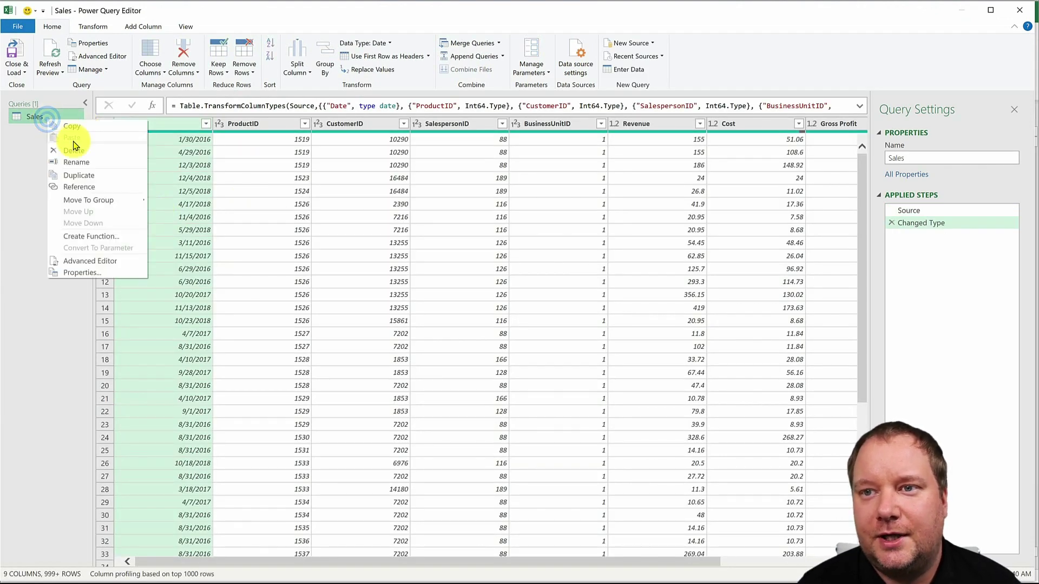
{"action": "left_click", "coordinate": [76, 174]}
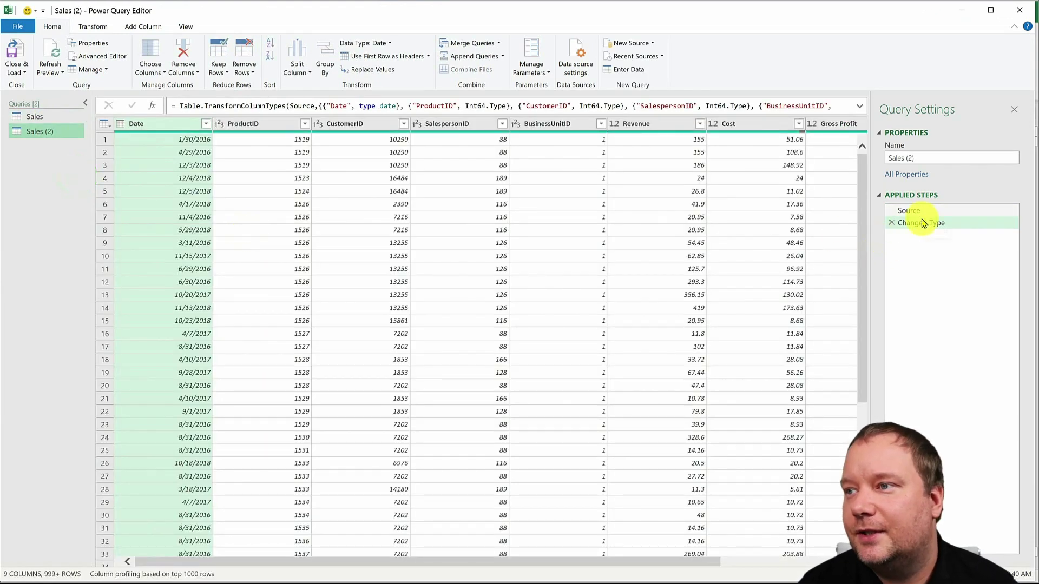
- Point the duplicate at the workbook's Products table and rename the query 'Product'
{"action": "left_click", "coordinate": [891, 223]}
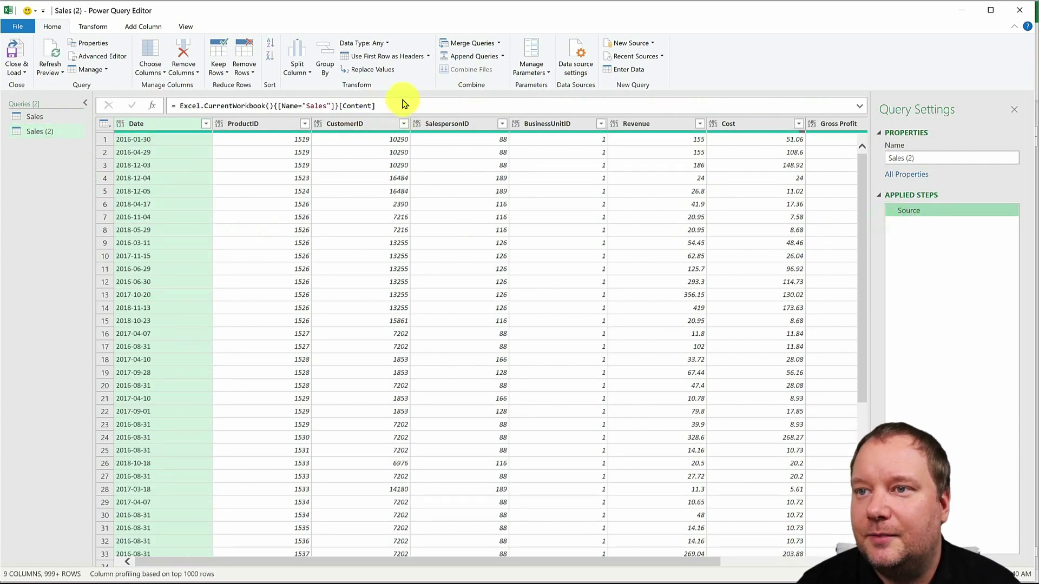
{"action": "left_click_drag", "start_coordinate": [399, 102], "coordinate": [274, 105]}
{"action": "key", "text": "Delete"}
{"action": "key", "text": "Return"}
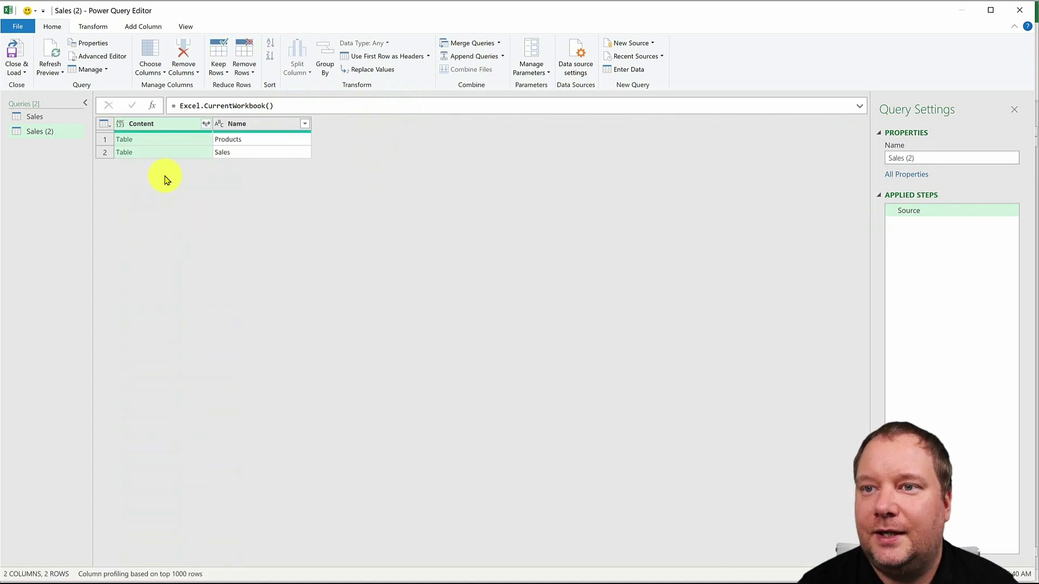
{"action": "left_click", "coordinate": [123, 139]}
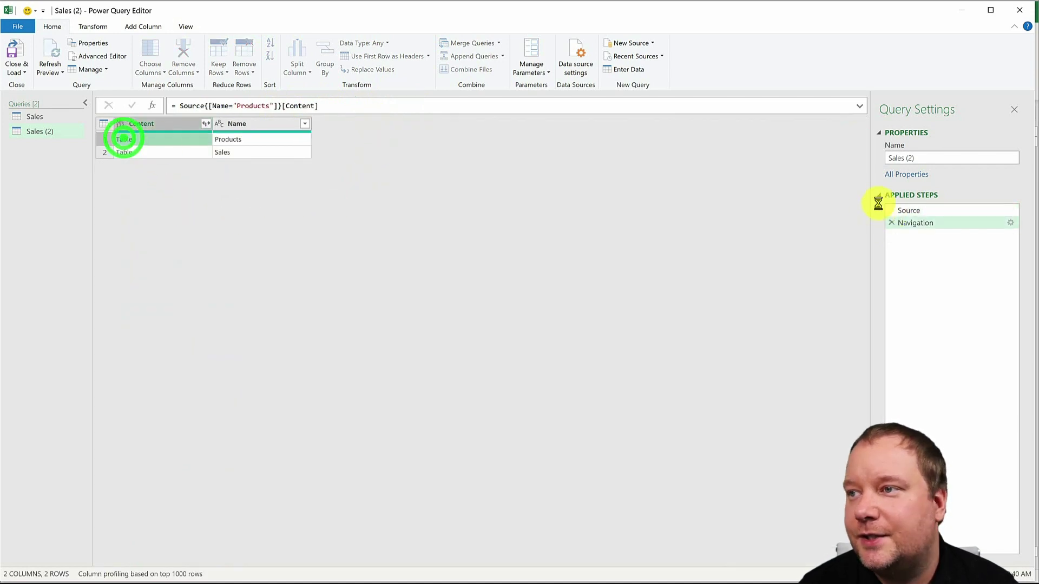
{"action": "triple_click", "coordinate": [934, 157]}
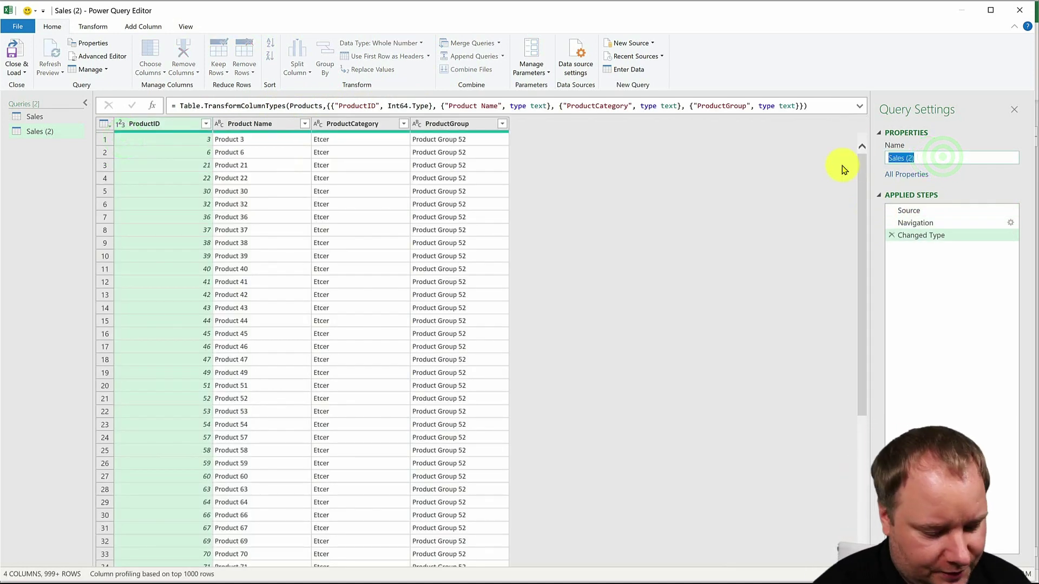
{"action": "type", "text": "Produc"}
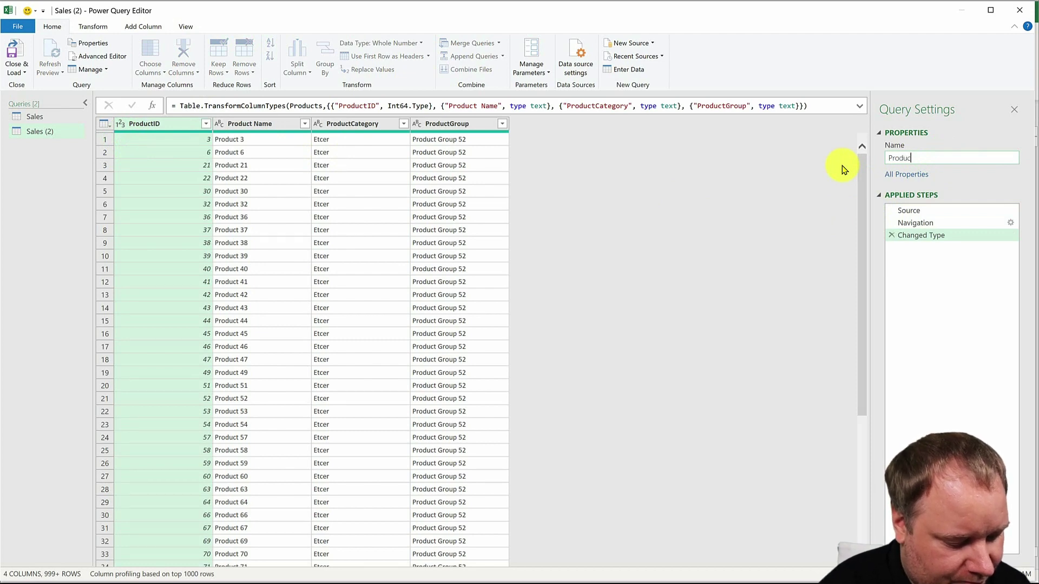
{"action": "type", "text": "t"}
{"action": "key", "text": "Return"}
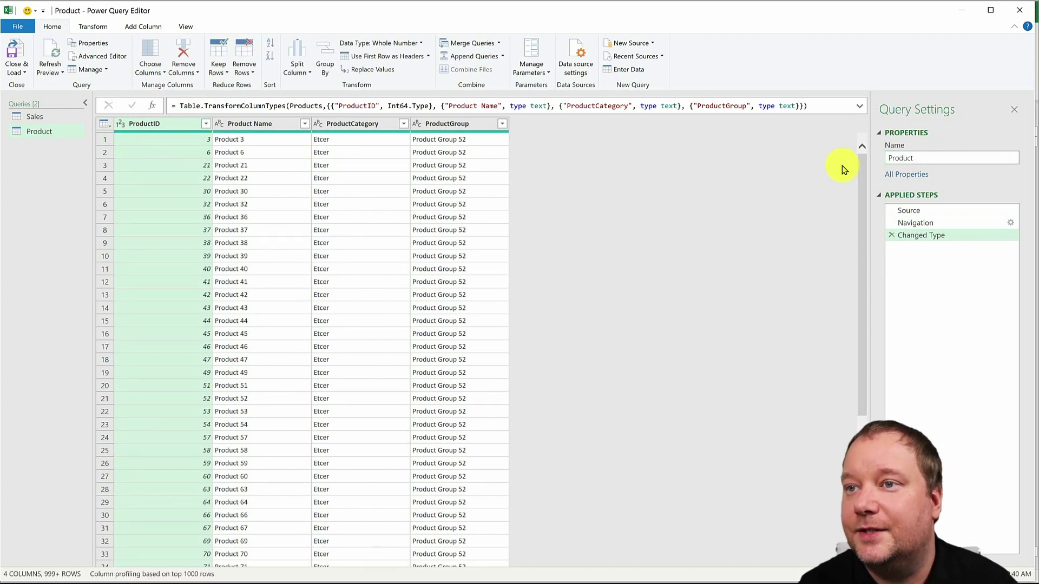
- Glance at the Product query, return to Sales and select its ProductID column
{"action": "left_click", "coordinate": [52, 113]}
{"action": "left_click", "coordinate": [54, 130]}
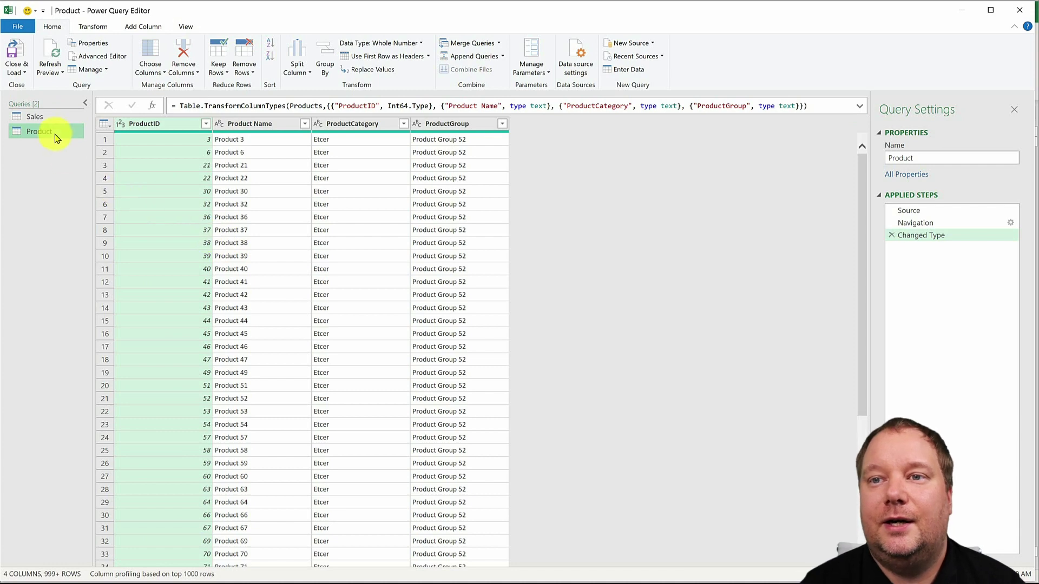
{"action": "left_click", "coordinate": [53, 118]}
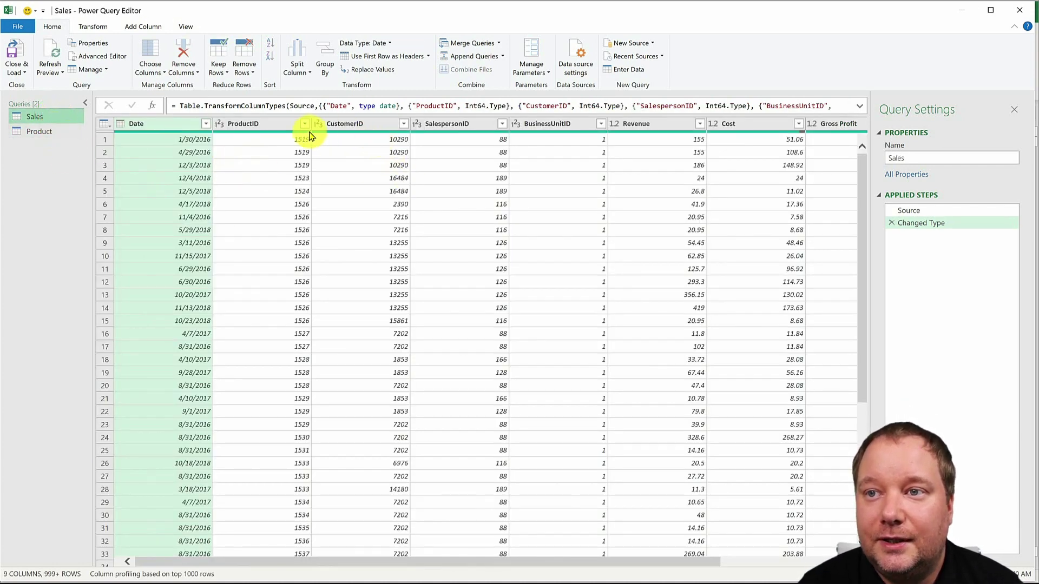
{"action": "left_click", "coordinate": [265, 125]}
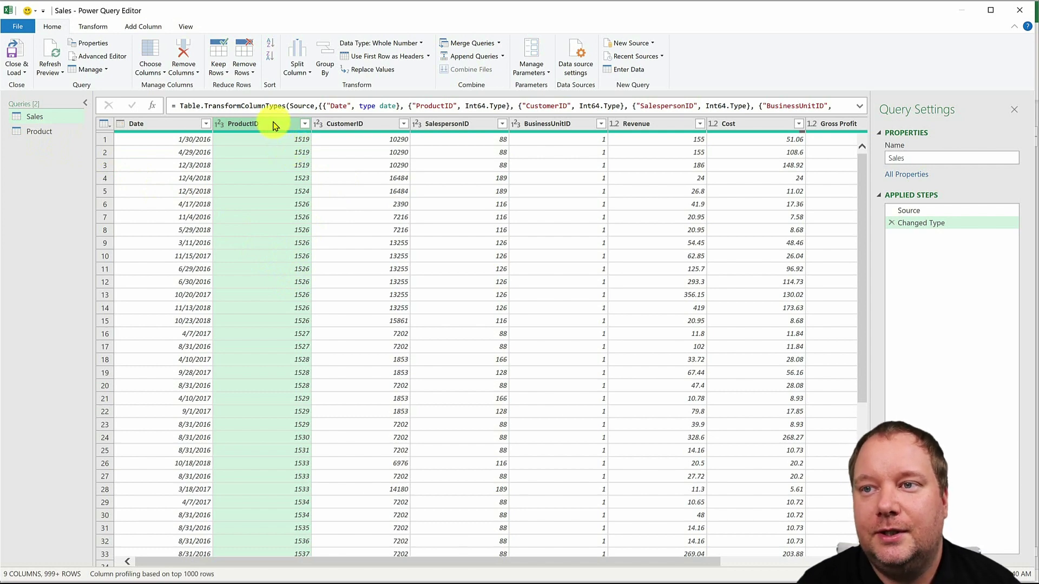
- Merge the Product query into Sales, matching ProductID in both tables
{"action": "left_click", "coordinate": [50, 27]}
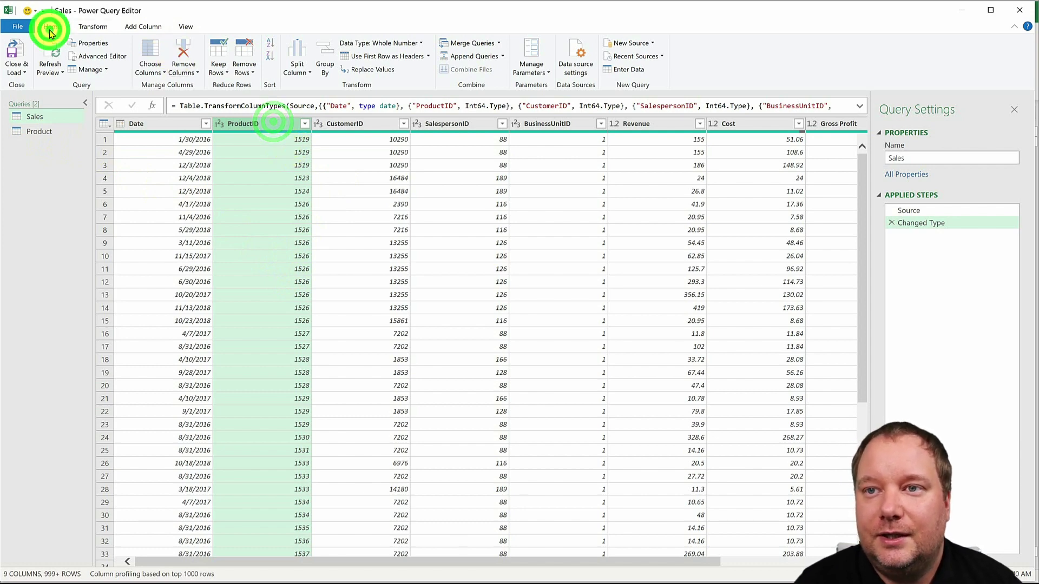
{"action": "left_click", "coordinate": [473, 43]}
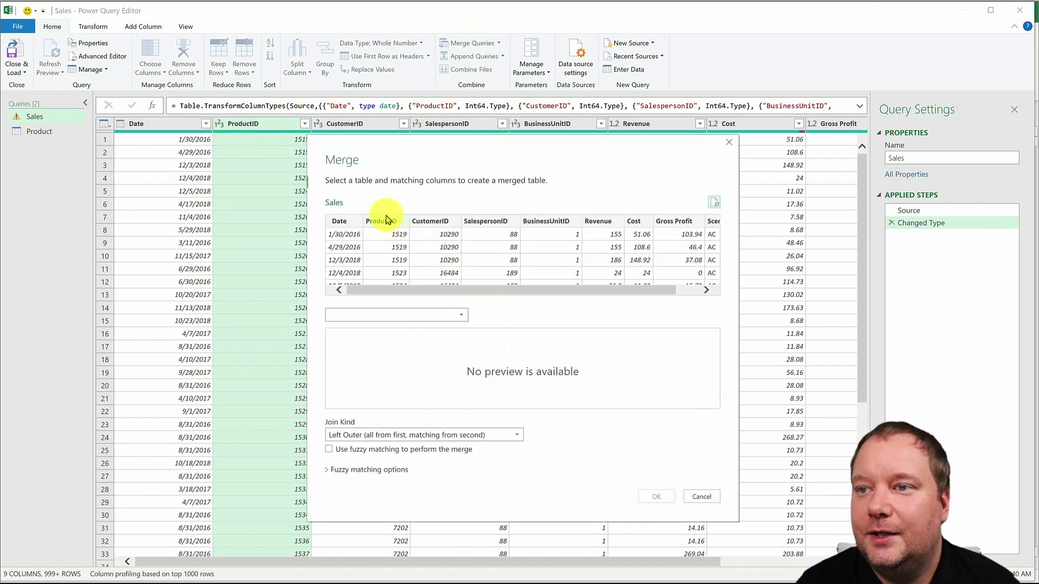
{"action": "left_click", "coordinate": [384, 216]}
{"action": "left_click", "coordinate": [458, 315]}
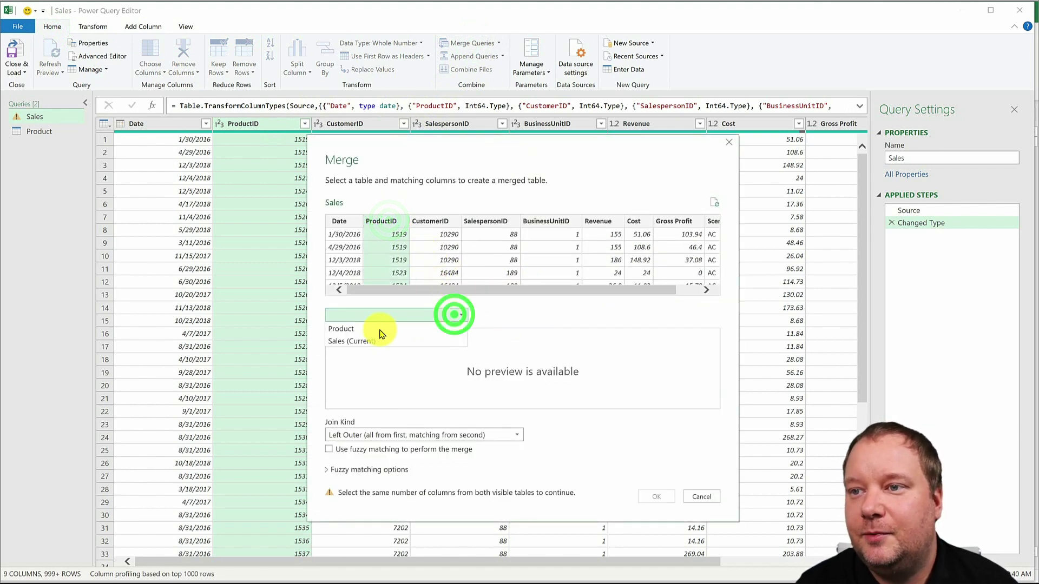
{"action": "left_click", "coordinate": [376, 333]}
{"action": "left_click", "coordinate": [357, 336]}
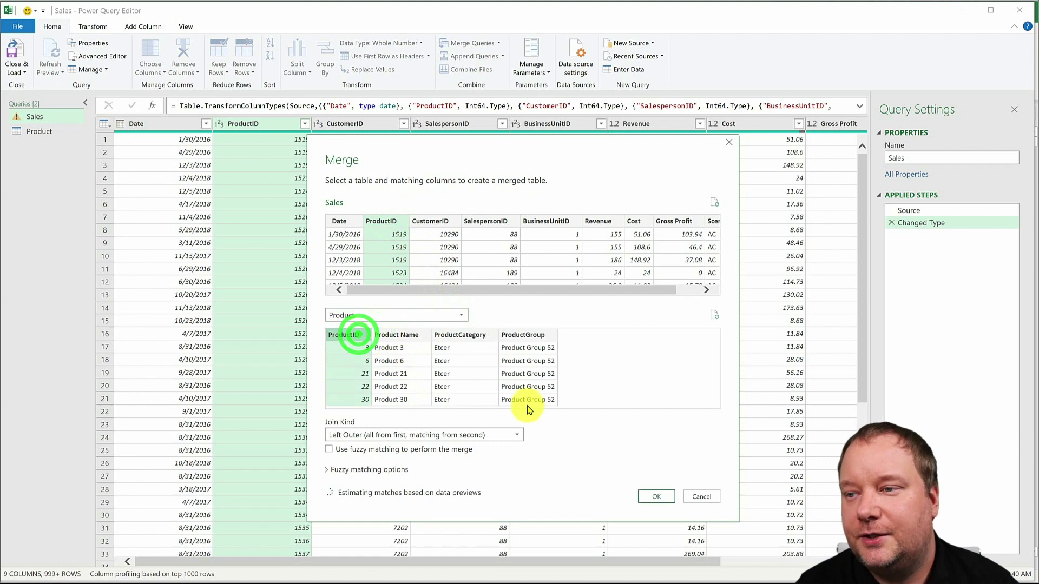
{"action": "left_click", "coordinate": [661, 497]}
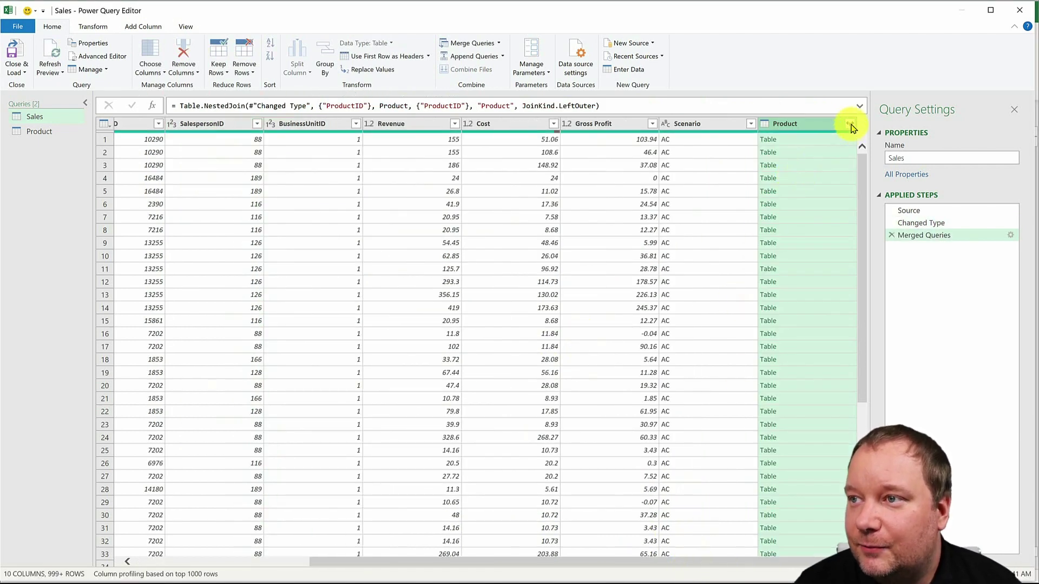
- Pick Product Name, ProductCategory and ProductGroup to expand, without the column name prefix
{"action": "left_click", "coordinate": [853, 125]}
{"action": "left_click", "coordinate": [669, 186]}
{"action": "left_click", "coordinate": [669, 212]}
{"action": "left_click", "coordinate": [670, 223]}
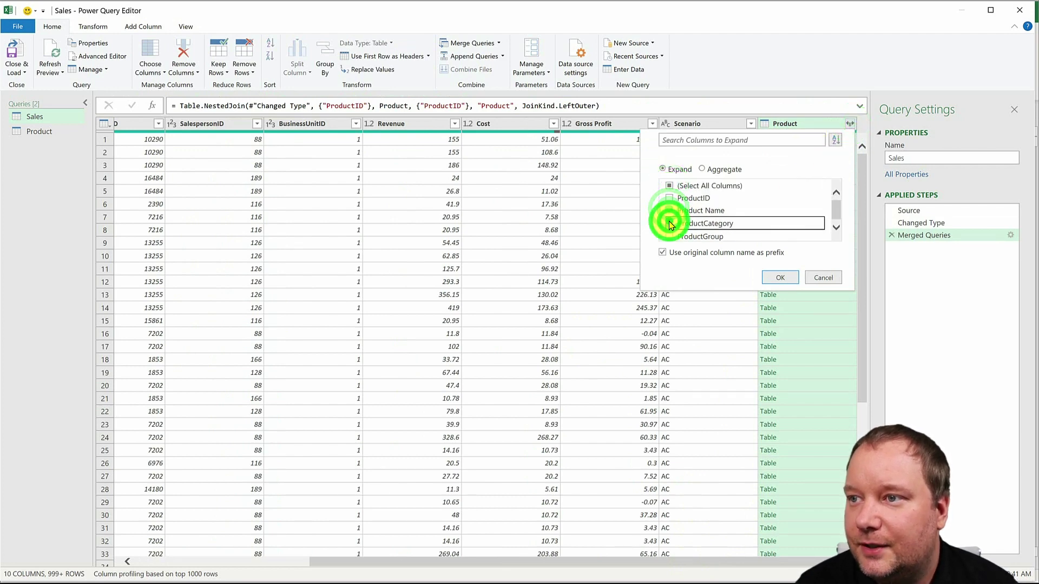
{"action": "left_click", "coordinate": [669, 236]}
{"action": "left_click", "coordinate": [663, 252]}
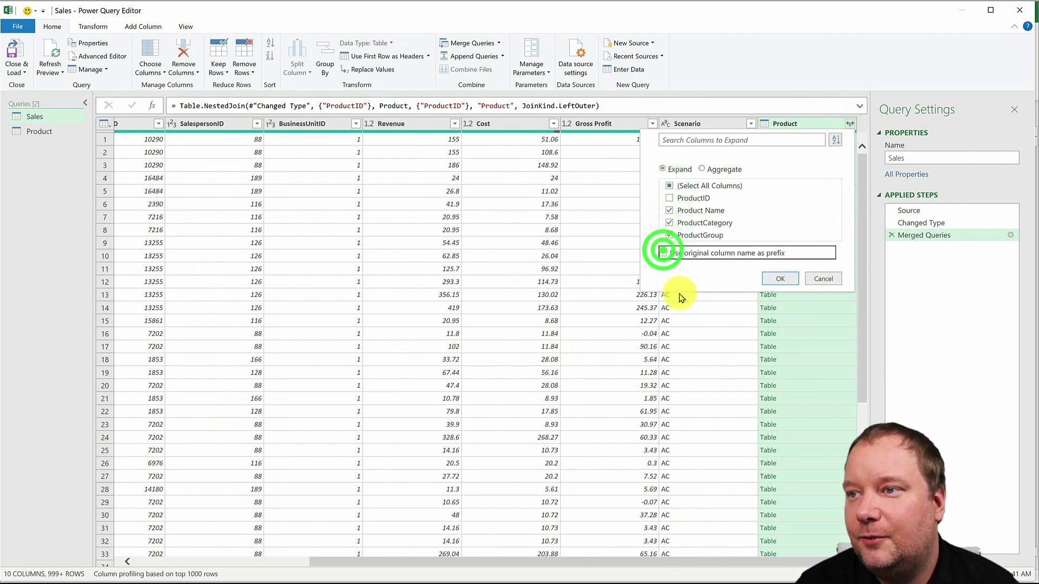
- Expand the three product columns into Sales and move them beside ProductID
{"action": "left_click", "coordinate": [780, 279]}
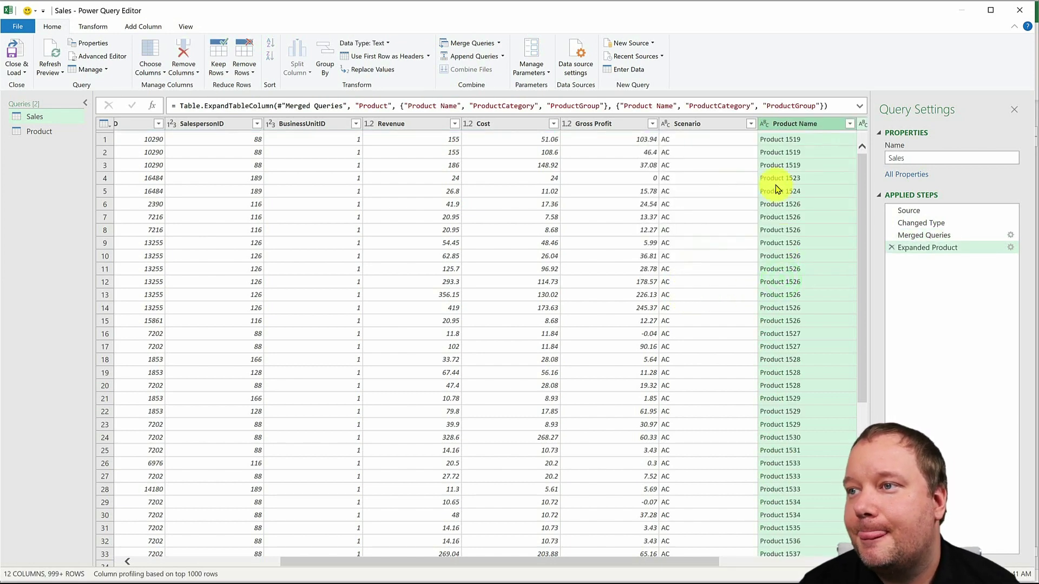
{"action": "left_click_drag", "start_coordinate": [706, 558], "coordinate": [651, 563]}
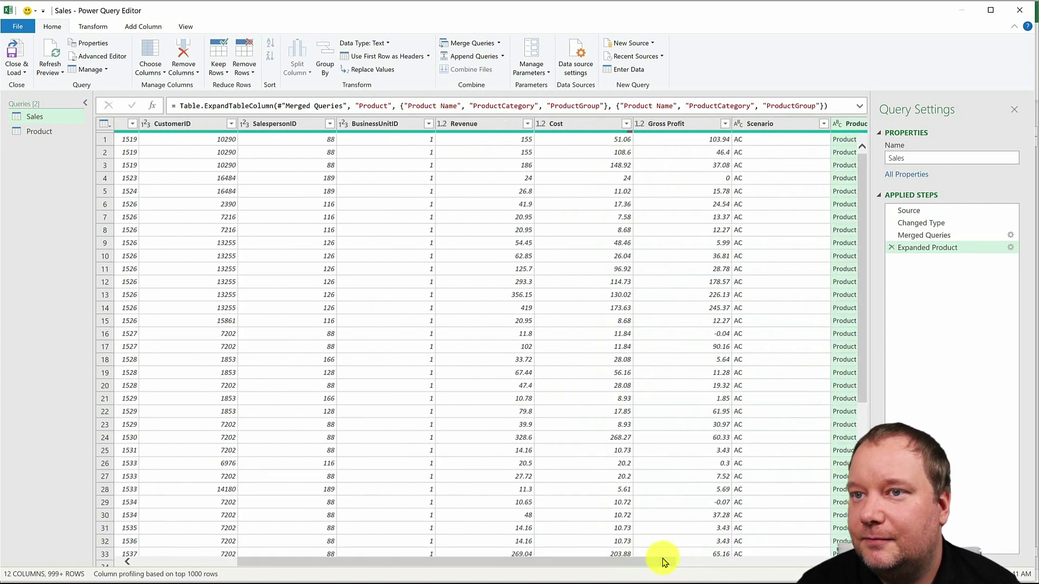
{"action": "left_click_drag", "start_coordinate": [853, 123], "coordinate": [275, 140]}
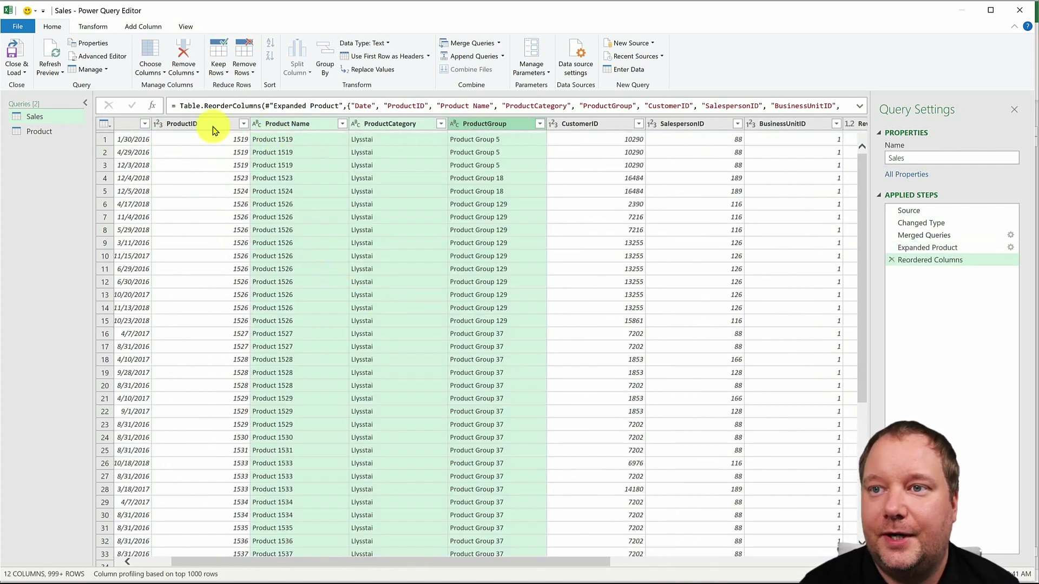
{"action": "left_click", "coordinate": [208, 123]}
- Look over the Product query's table, then return to the Sales query
{"action": "left_click", "coordinate": [56, 116]}
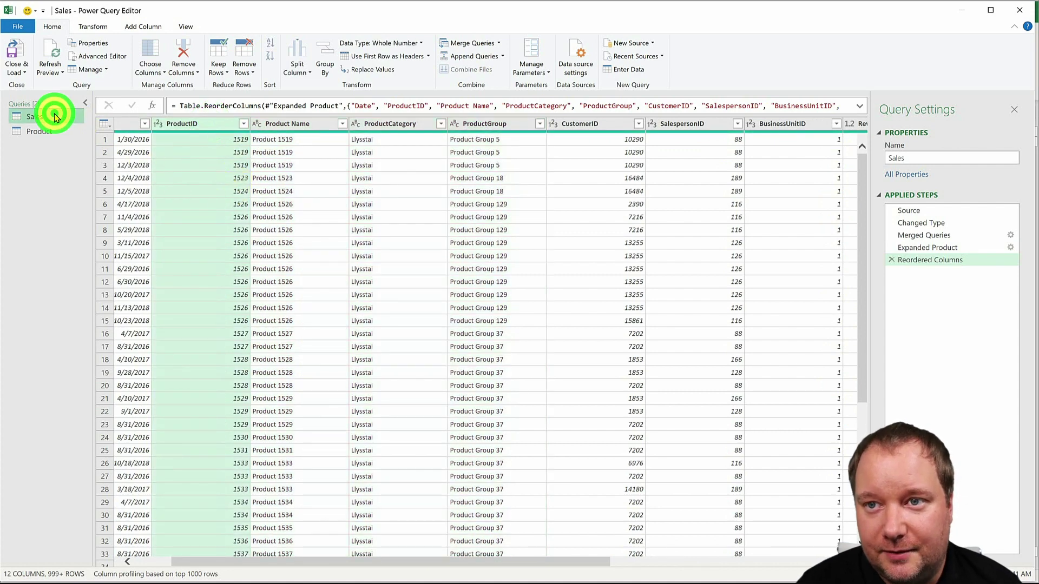
{"action": "left_click", "coordinate": [43, 131]}
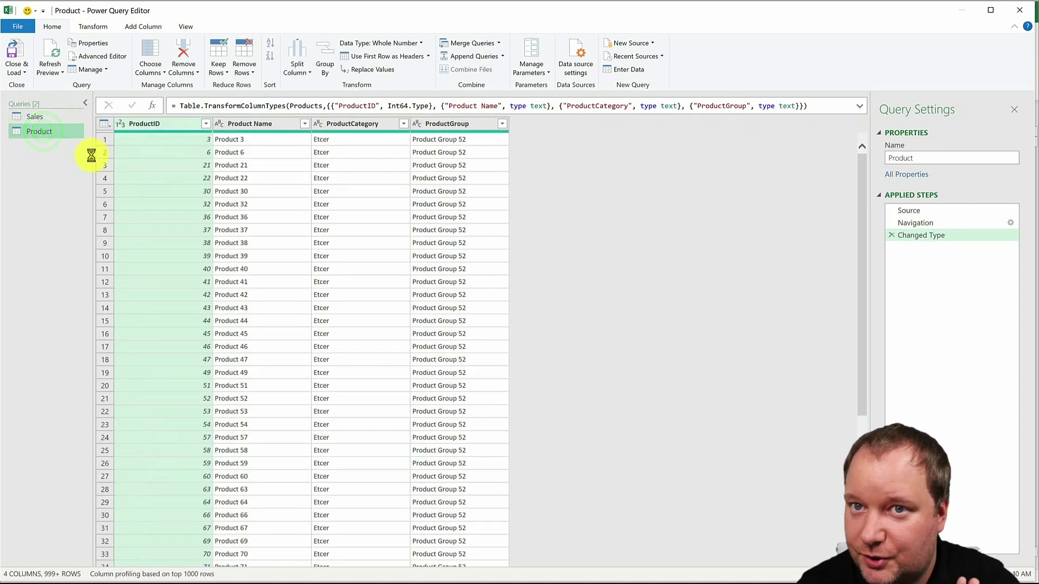
{"action": "left_click", "coordinate": [47, 117]}
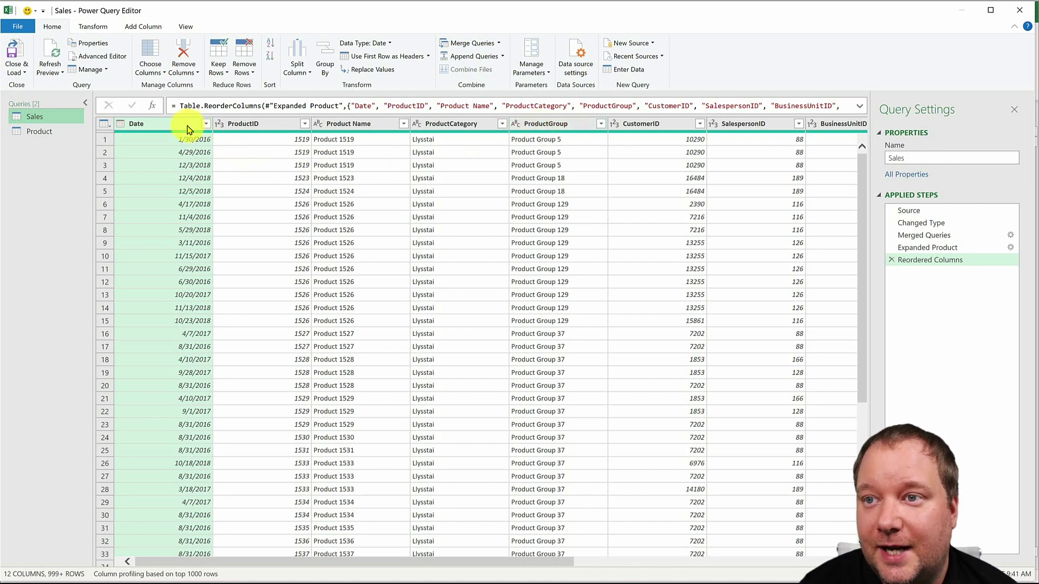
- Select ProductID through ProductGroup and create a 'Products' data type displaying ProductID
{"action": "left_click", "coordinate": [545, 124], "text": "shift"}
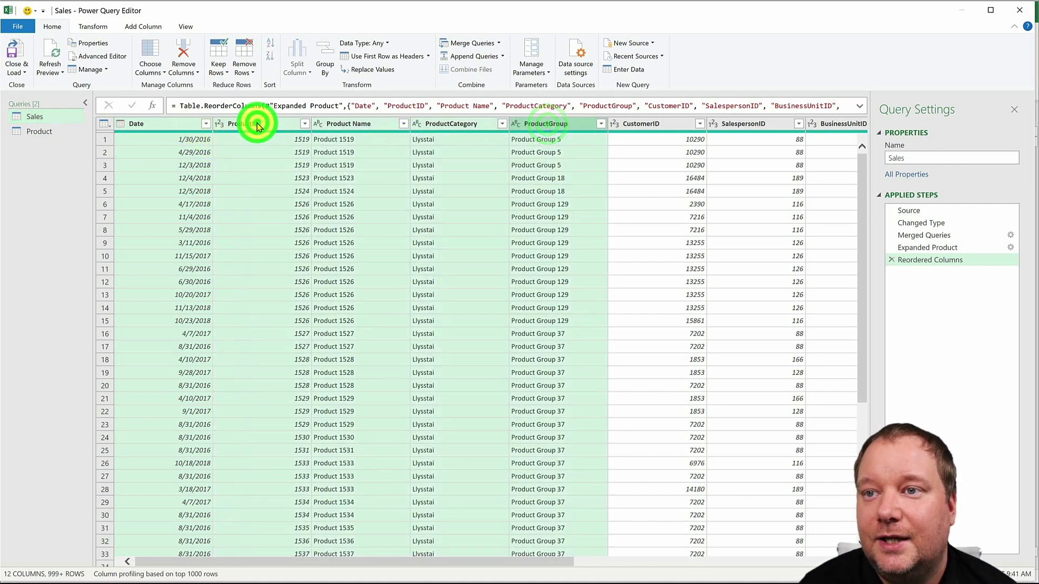
{"action": "left_click", "coordinate": [257, 124]}
{"action": "left_click", "coordinate": [558, 124], "text": "shift"}
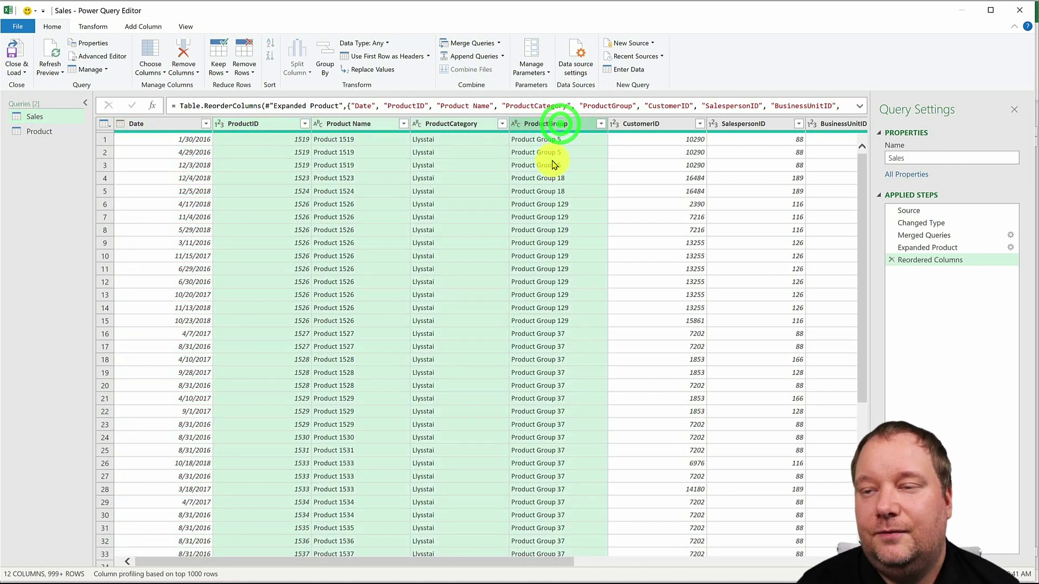
{"action": "left_click", "coordinate": [93, 27]}
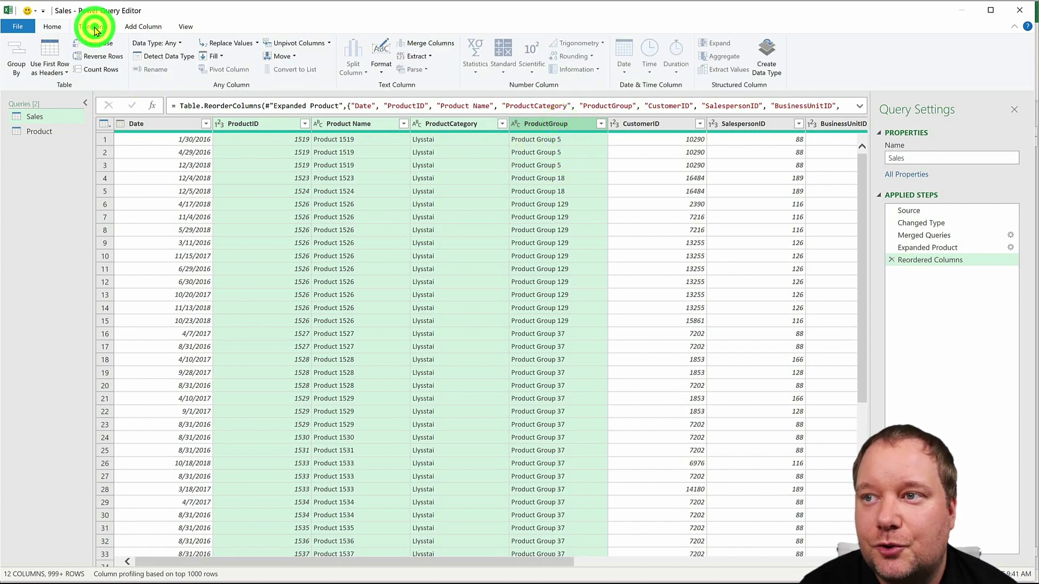
{"action": "left_click", "coordinate": [766, 64]}
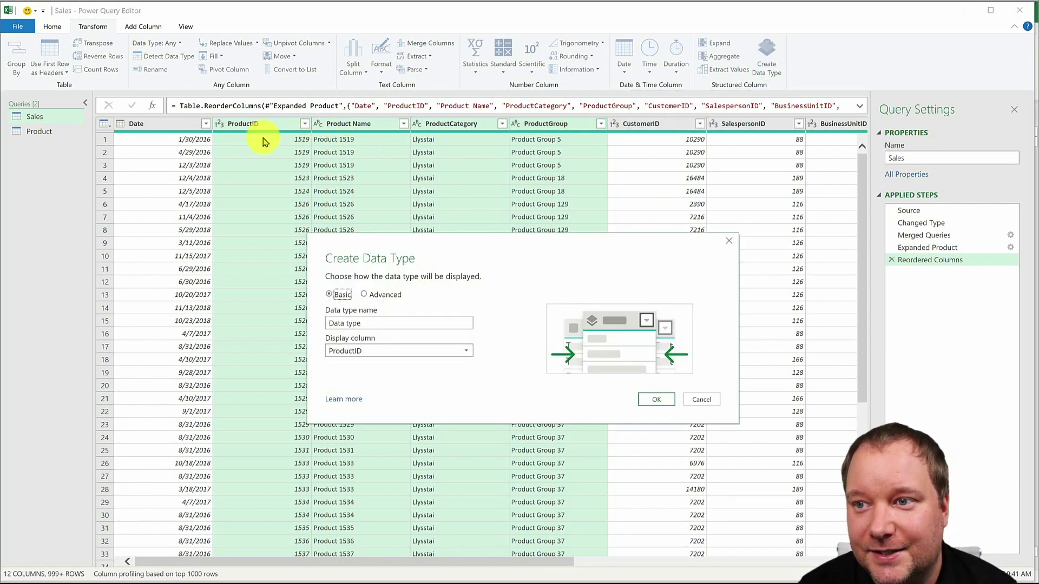
{"action": "left_click", "coordinate": [383, 323]}
{"action": "left_click_drag", "start_coordinate": [422, 323], "coordinate": [324, 326]}
{"action": "type", "text": "Products"}
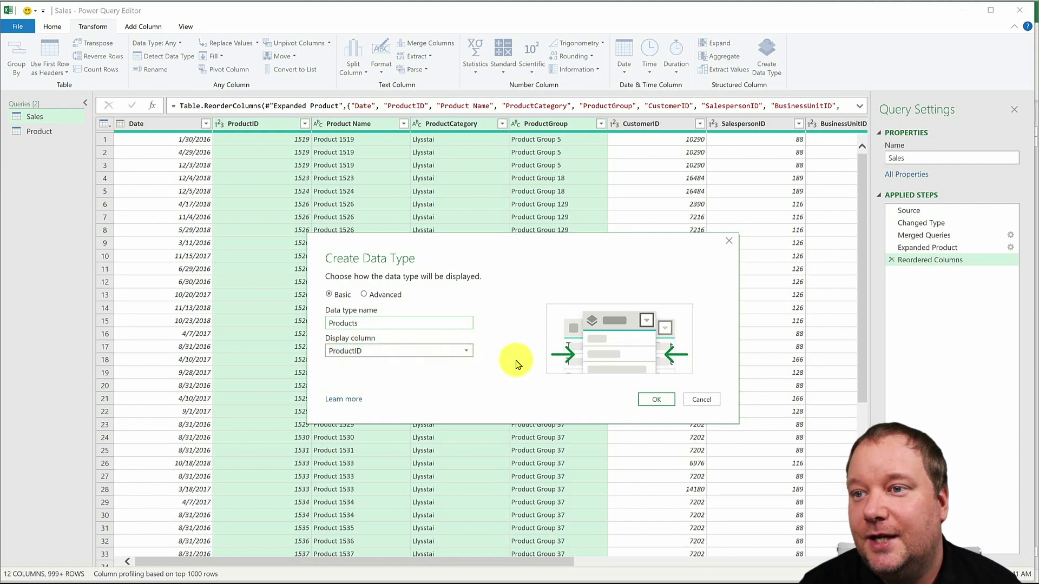
{"action": "left_click", "coordinate": [656, 400]}
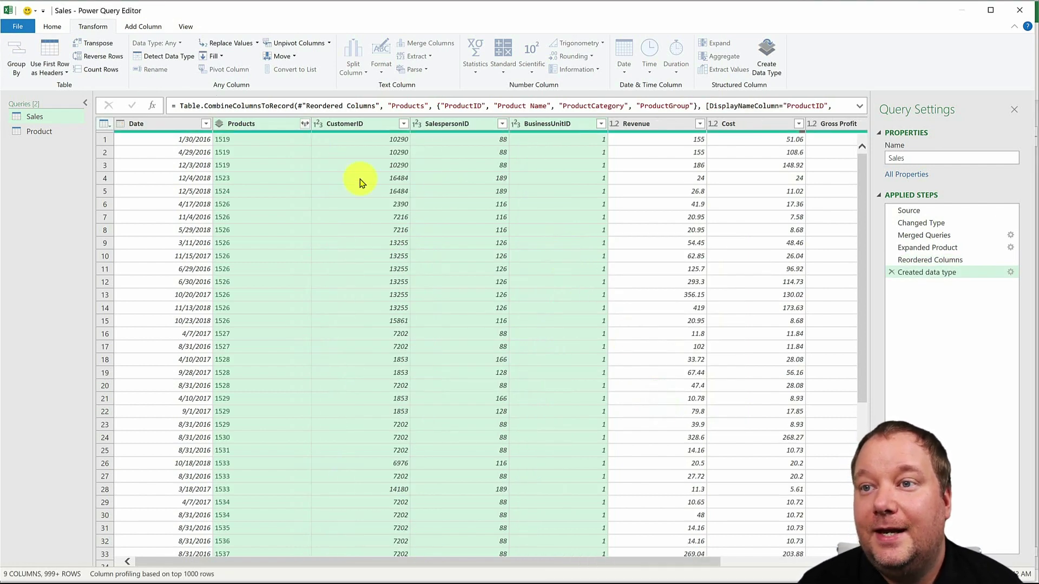
{"action": "left_click", "coordinate": [278, 123]}
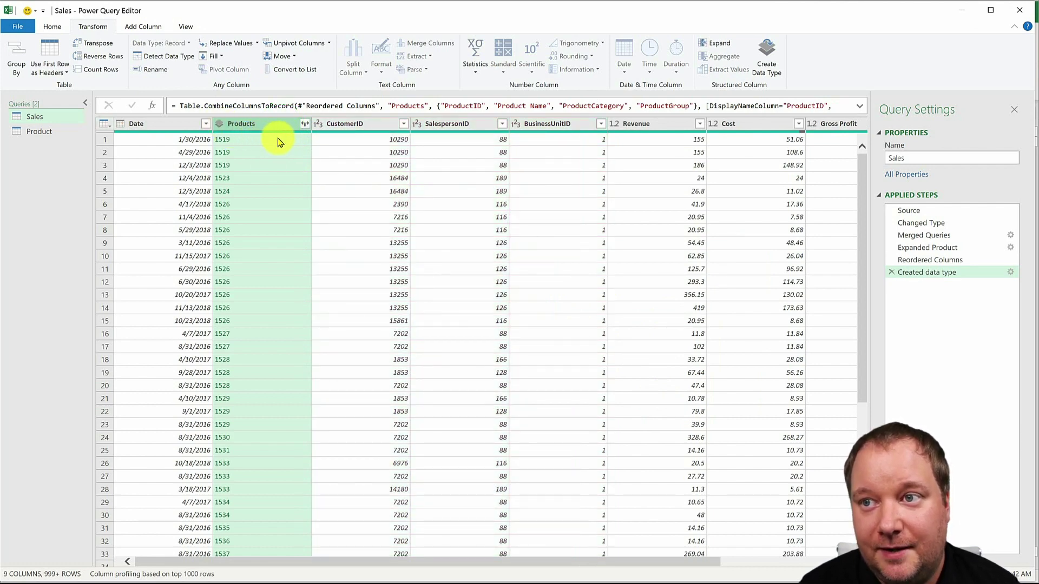
{"action": "left_click", "coordinate": [305, 124]}
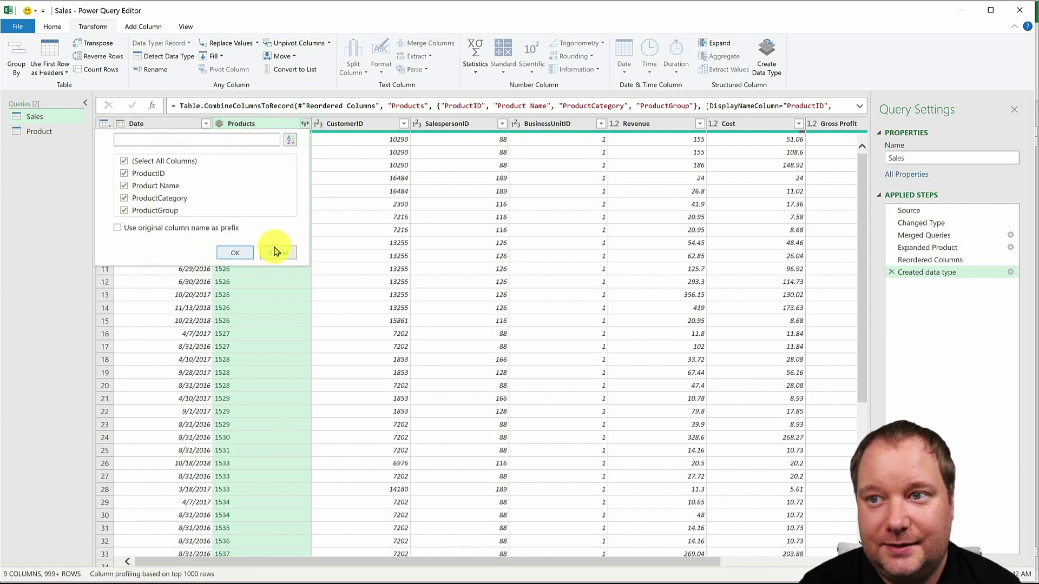
{"action": "left_click", "coordinate": [277, 254]}
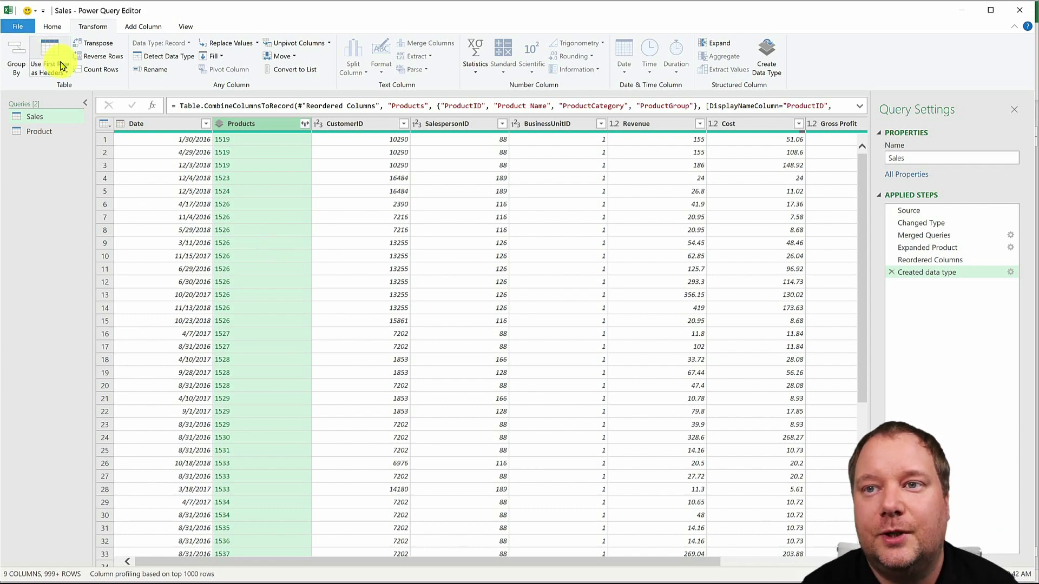
{"action": "left_click", "coordinate": [53, 26]}
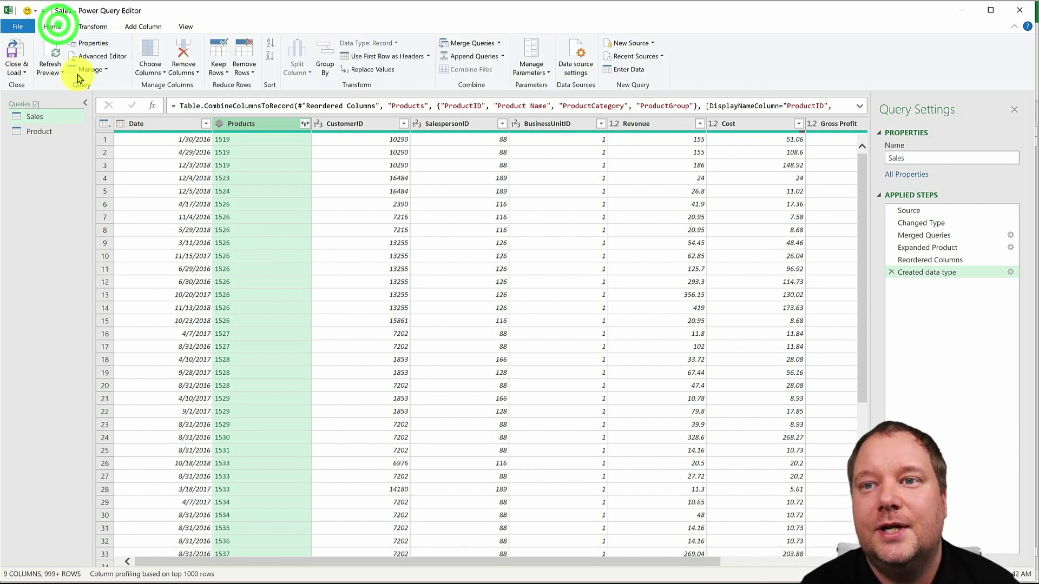
- Close & Load the queries, delete the Product sheet, and confirm Product stays connection only
{"action": "left_click", "coordinate": [20, 50]}
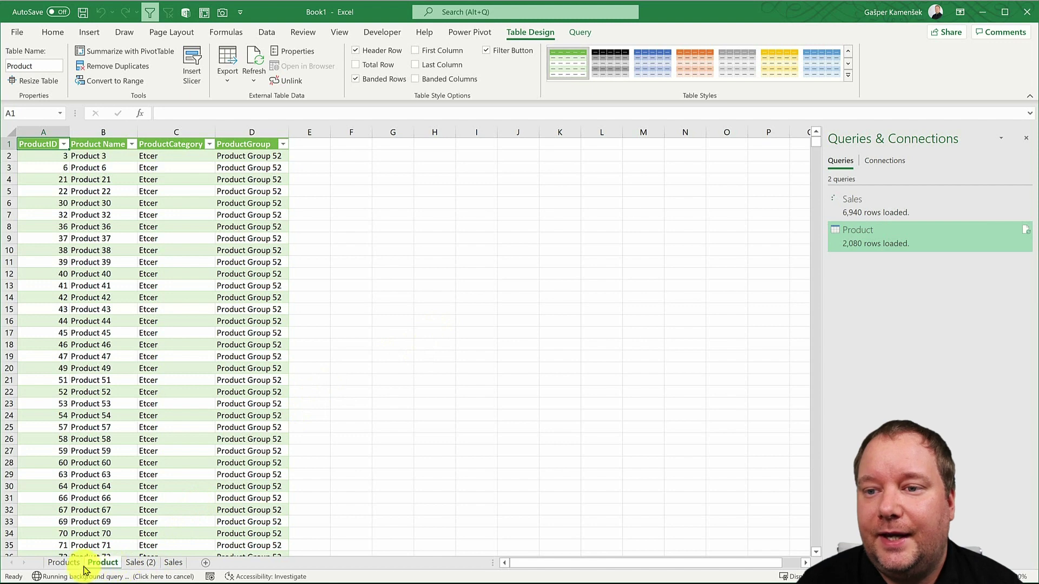
{"action": "left_click", "coordinate": [851, 237]}
{"action": "right_click", "coordinate": [99, 567]}
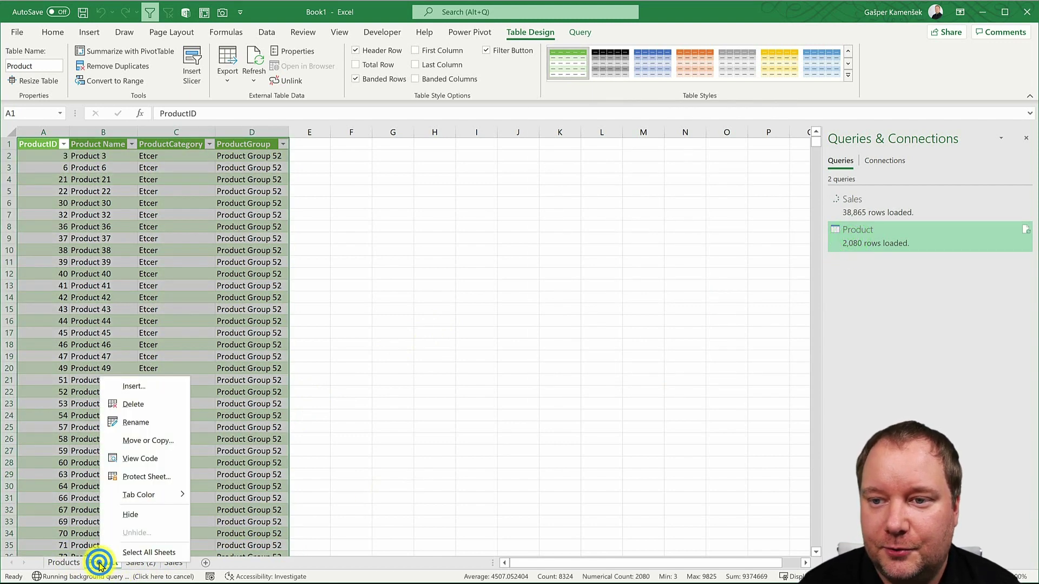
{"action": "left_click", "coordinate": [134, 405]}
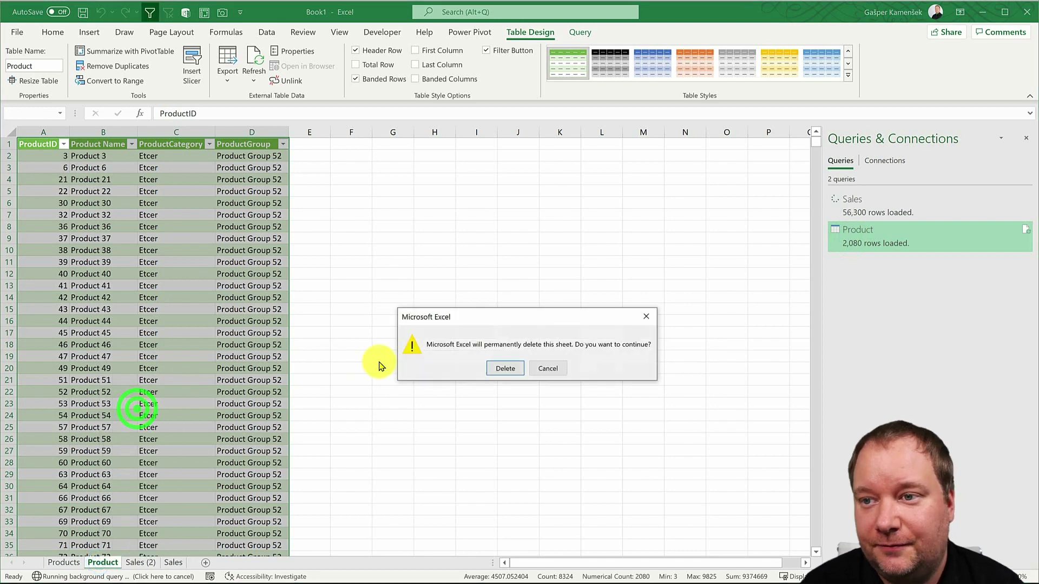
{"action": "left_click", "coordinate": [494, 362]}
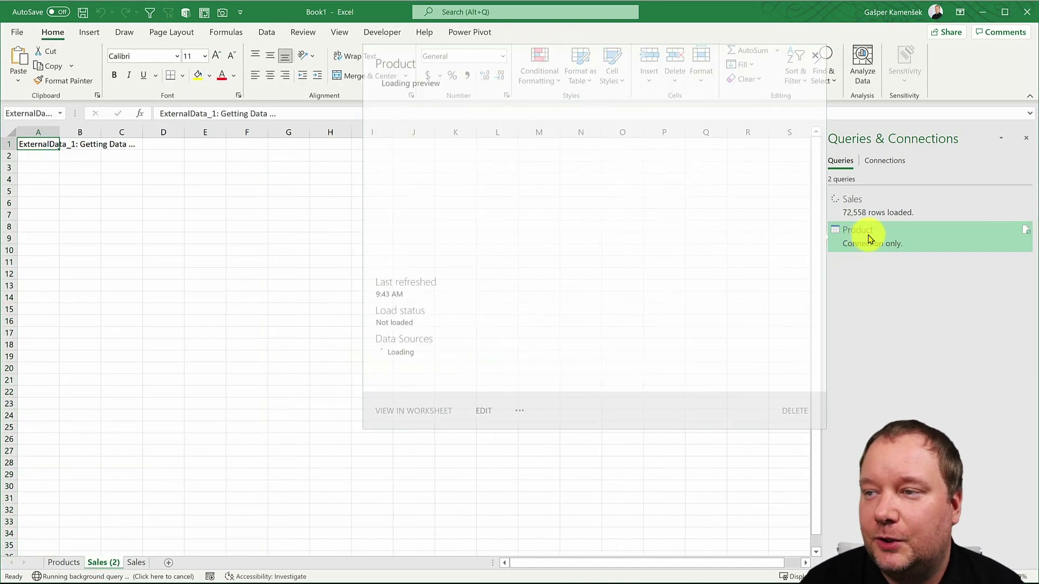
{"action": "left_click", "coordinate": [866, 236]}
{"action": "left_click", "coordinate": [920, 203]}
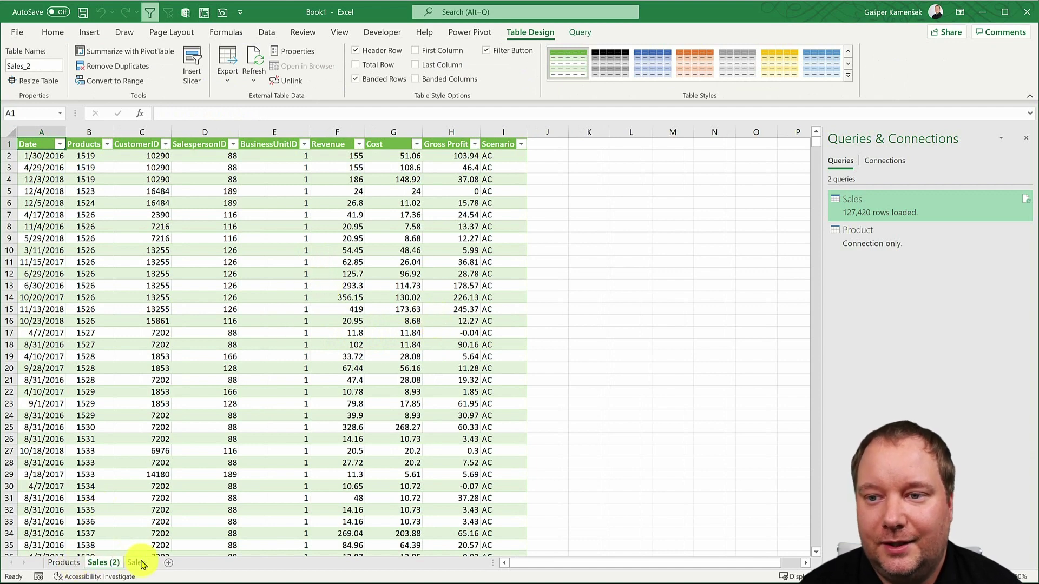
- On Sales (2), add Product Name and another Products field as columns, autofitting Product Name
{"action": "left_click", "coordinate": [136, 563]}
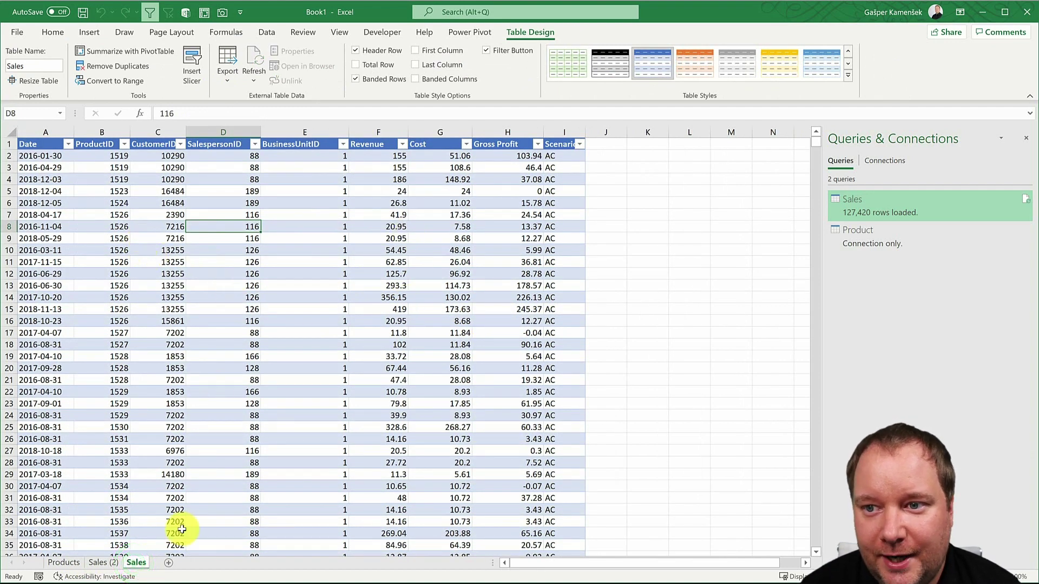
{"action": "left_click", "coordinate": [101, 566]}
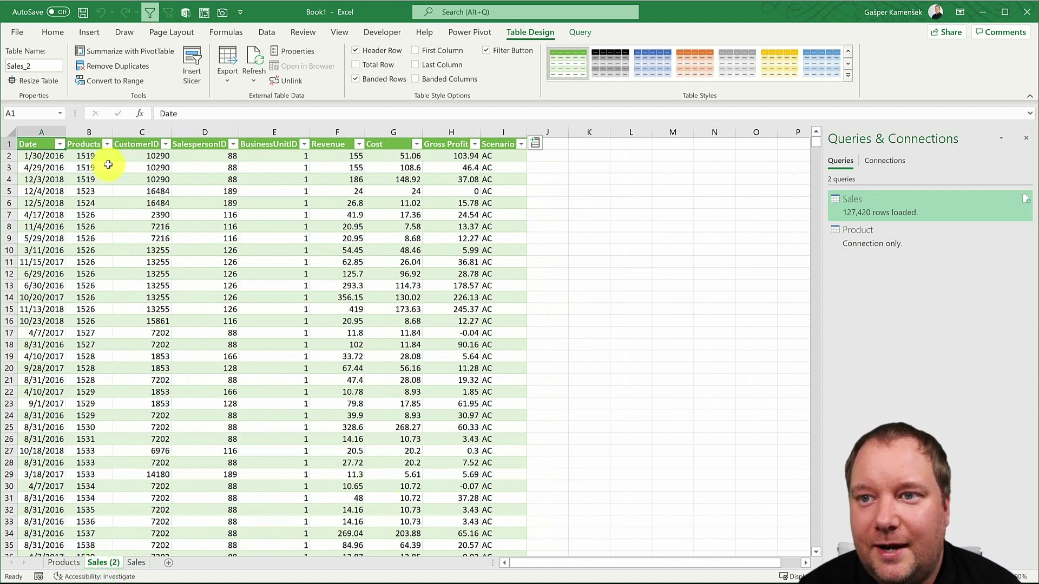
{"action": "left_click", "coordinate": [102, 160]}
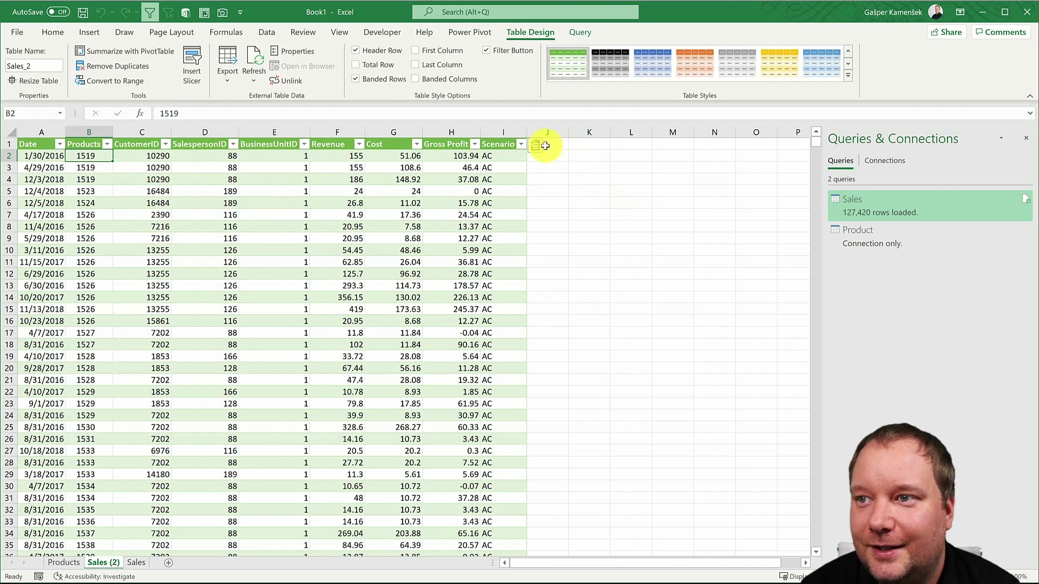
{"action": "left_click", "coordinate": [537, 145]}
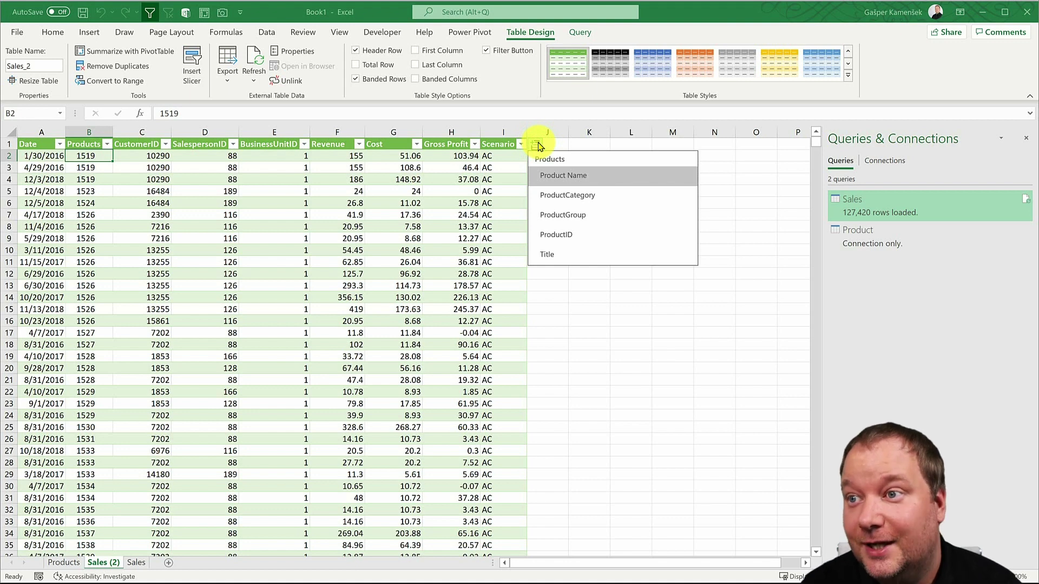
{"action": "left_click", "coordinate": [599, 174]}
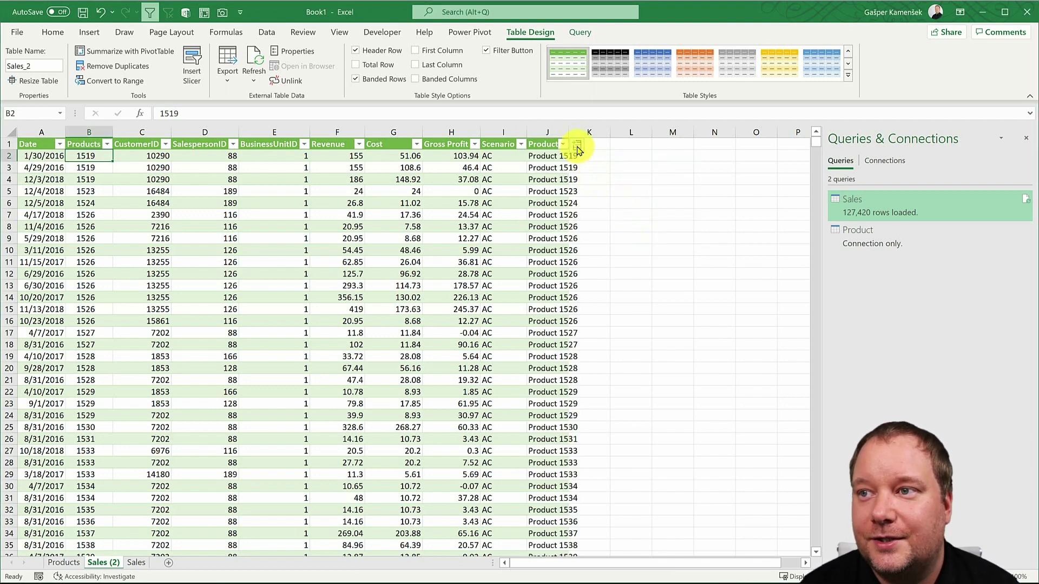
{"action": "left_click", "coordinate": [577, 145]}
{"action": "left_click", "coordinate": [628, 193]}
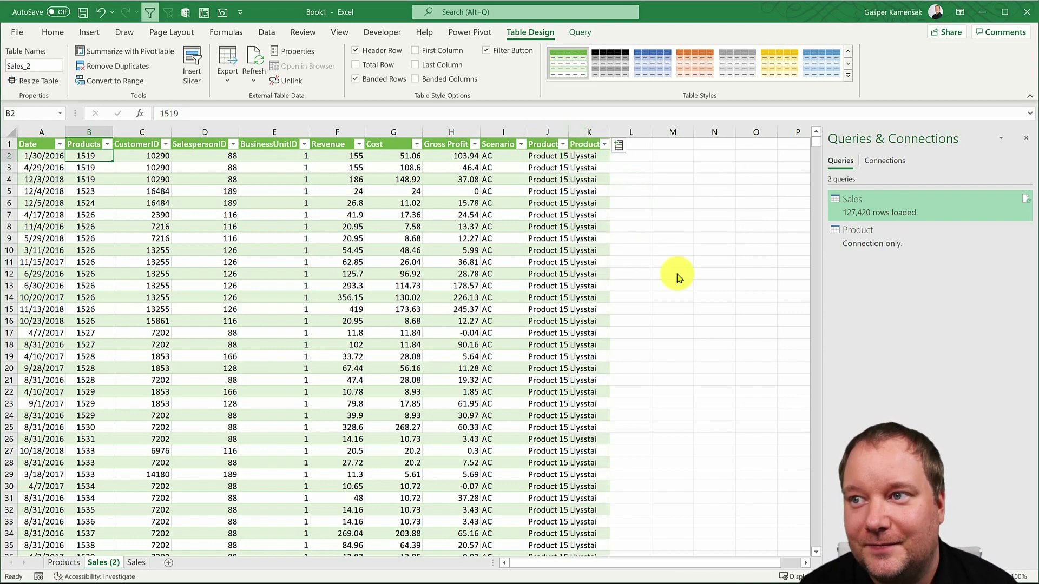
{"action": "double_click", "coordinate": [567, 134]}
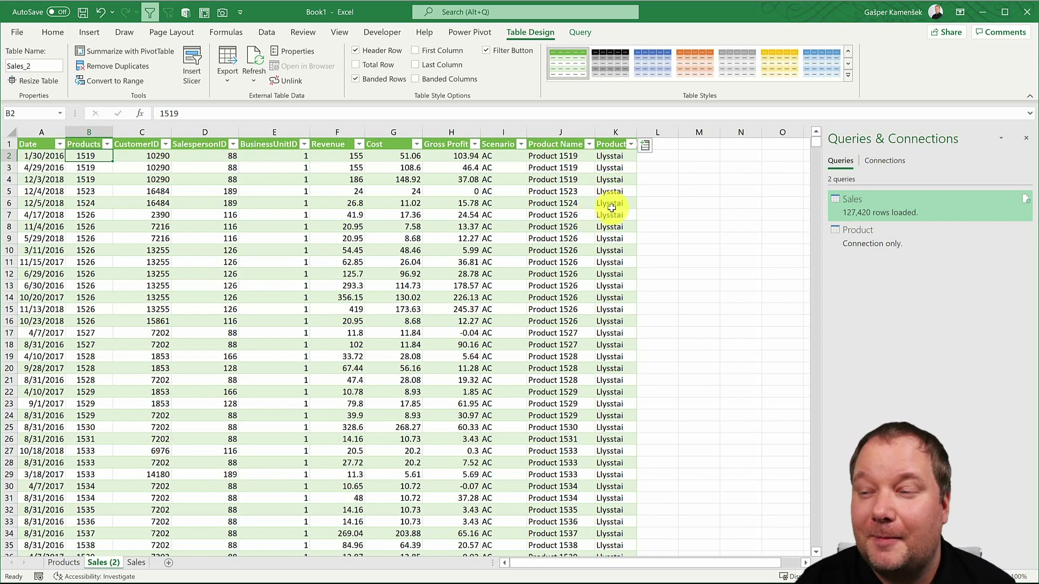
- Select the Revenue value in F5, then switch to Power BI Desktop
{"action": "left_click", "coordinate": [346, 191]}
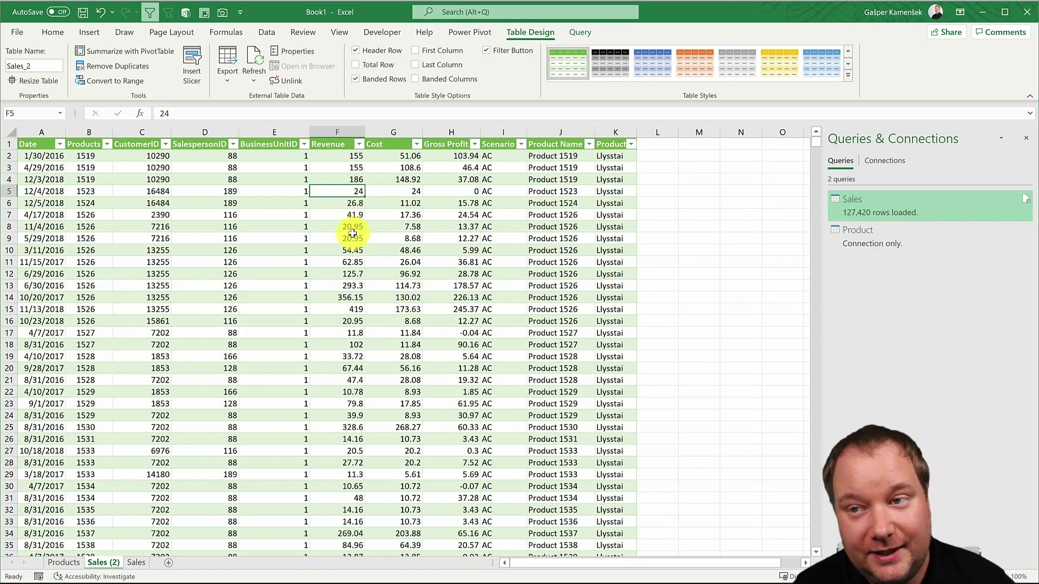
{"action": "key", "text": "super+Tab"}
{"action": "left_click", "coordinate": [193, 301]}
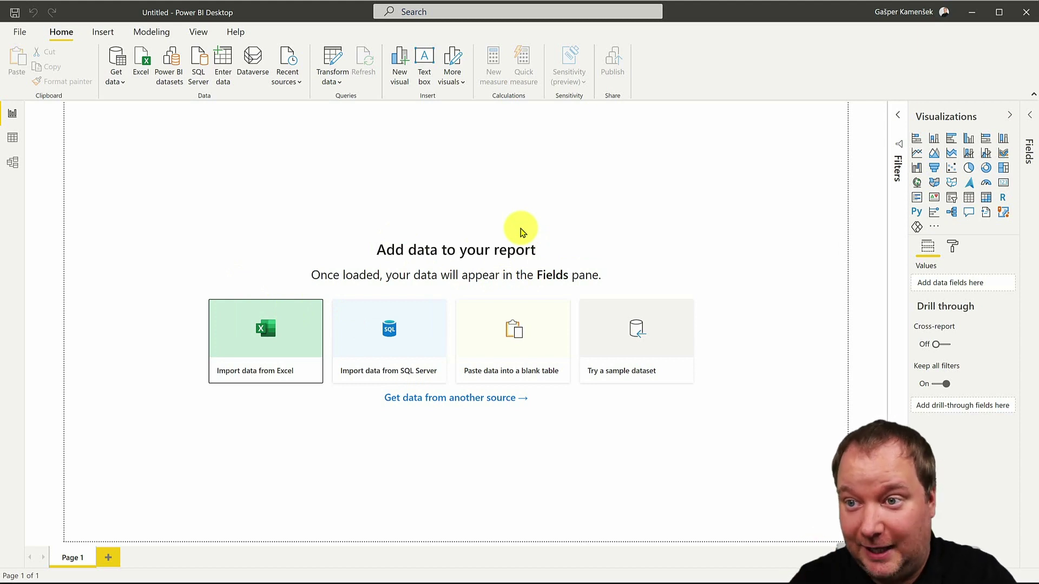
- Start an Excel import and open the Sales_demo_DB.xlsx workbook
{"action": "left_click", "coordinate": [274, 336]}
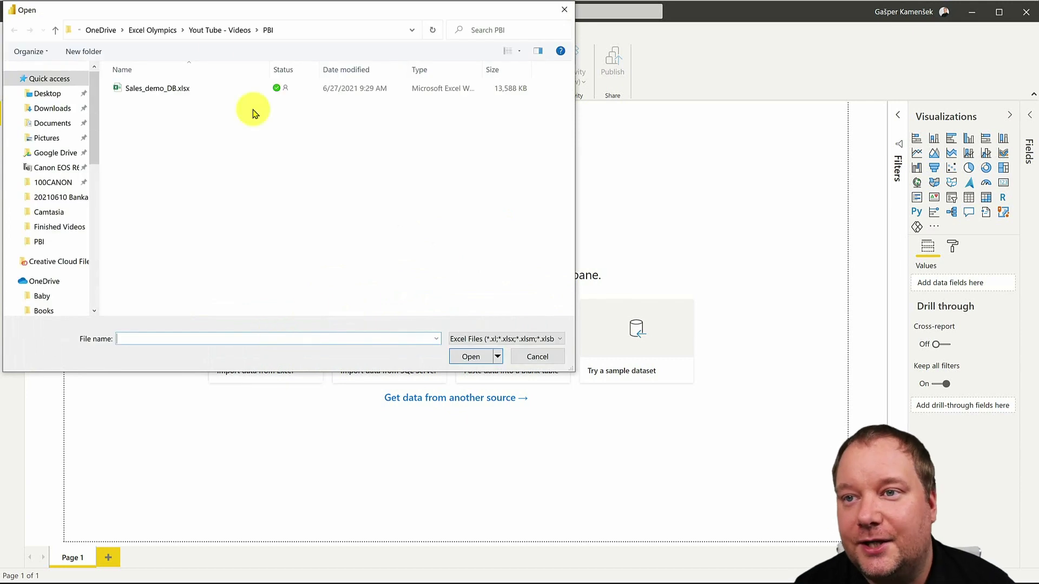
{"action": "left_click", "coordinate": [157, 87]}
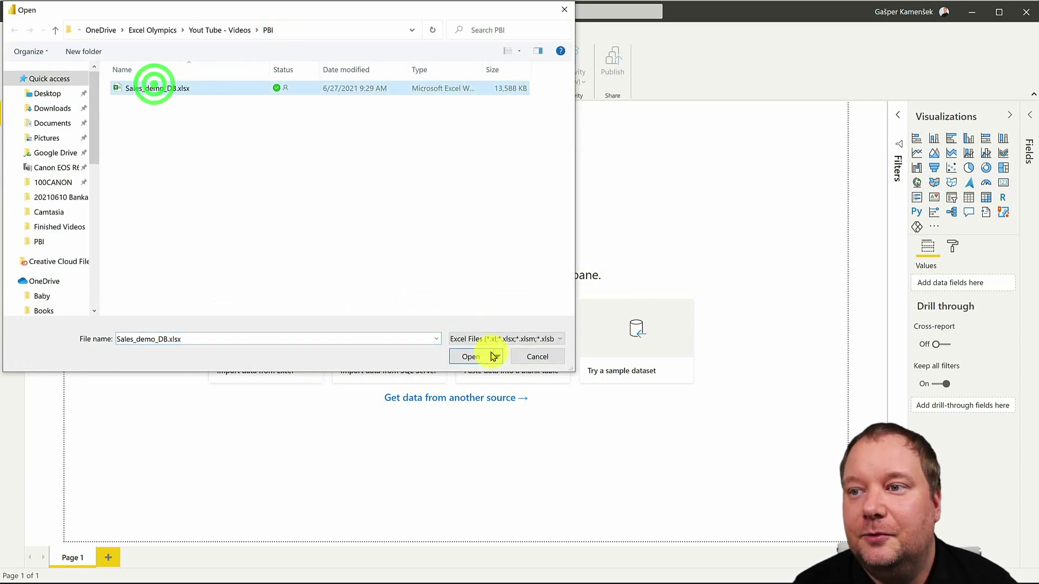
{"action": "left_click", "coordinate": [469, 355]}
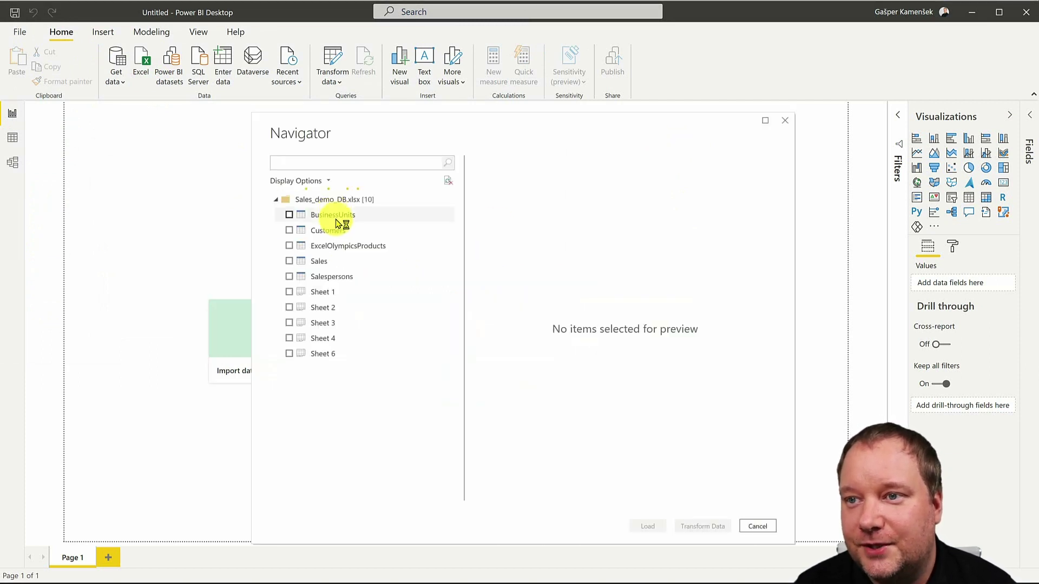
- Tick BusinessUnits, Customers, ExcelOlympicsProducts, Sales and Salespersons in Navigator and load them
{"action": "left_click", "coordinate": [290, 215]}
{"action": "left_click", "coordinate": [289, 230]}
{"action": "left_click", "coordinate": [289, 246]}
{"action": "left_click", "coordinate": [290, 261]}
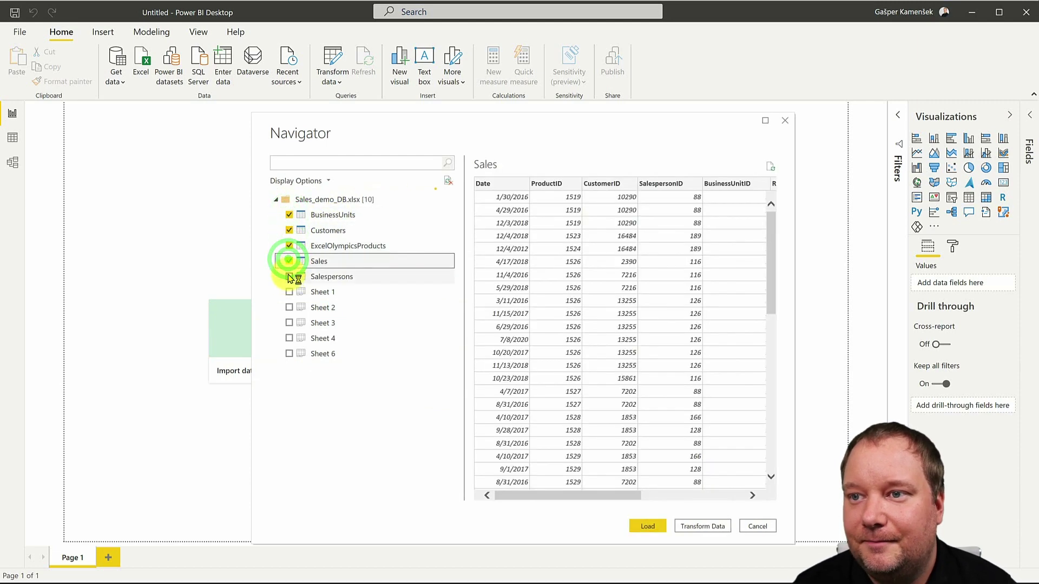
{"action": "left_click", "coordinate": [290, 277]}
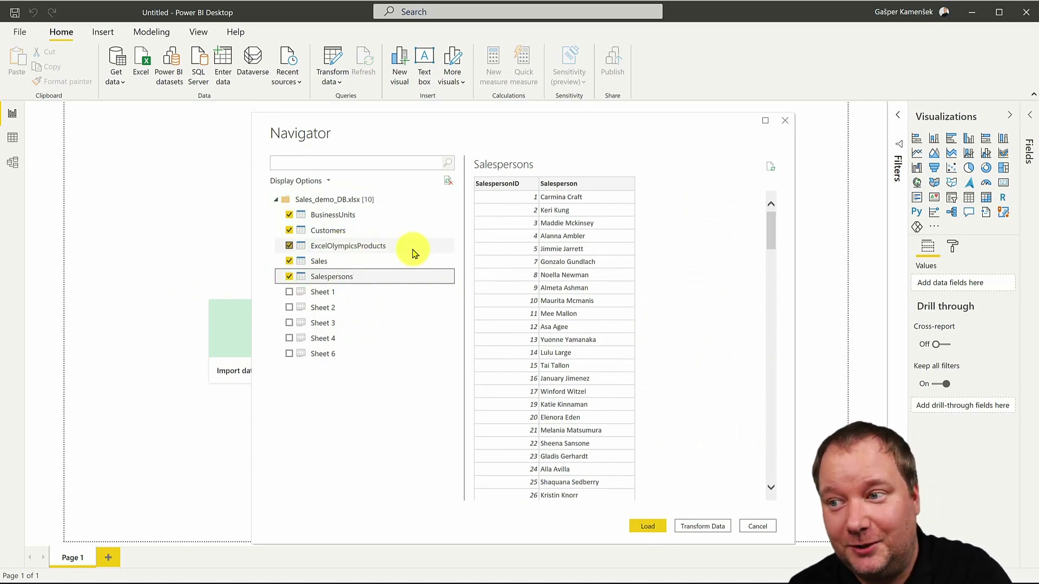
{"action": "left_click", "coordinate": [652, 528]}
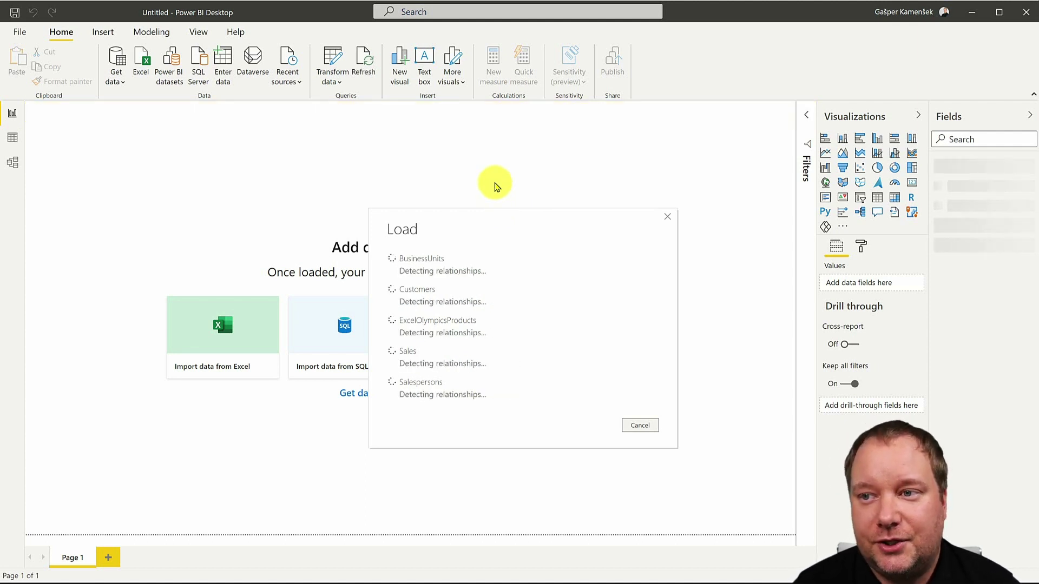
- In Model view, move ExcelOlympicsProducts right and Sales up-left, briefly checking Report view
{"action": "left_click", "coordinate": [14, 162]}
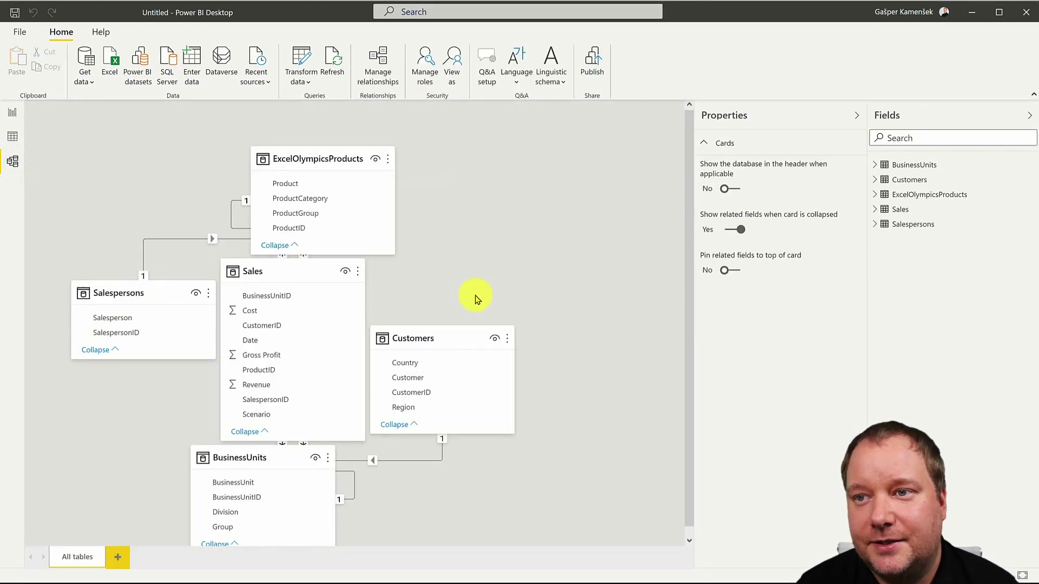
{"action": "left_click_drag", "start_coordinate": [308, 158], "coordinate": [483, 157]}
{"action": "left_click_drag", "start_coordinate": [326, 258], "coordinate": [301, 256]}
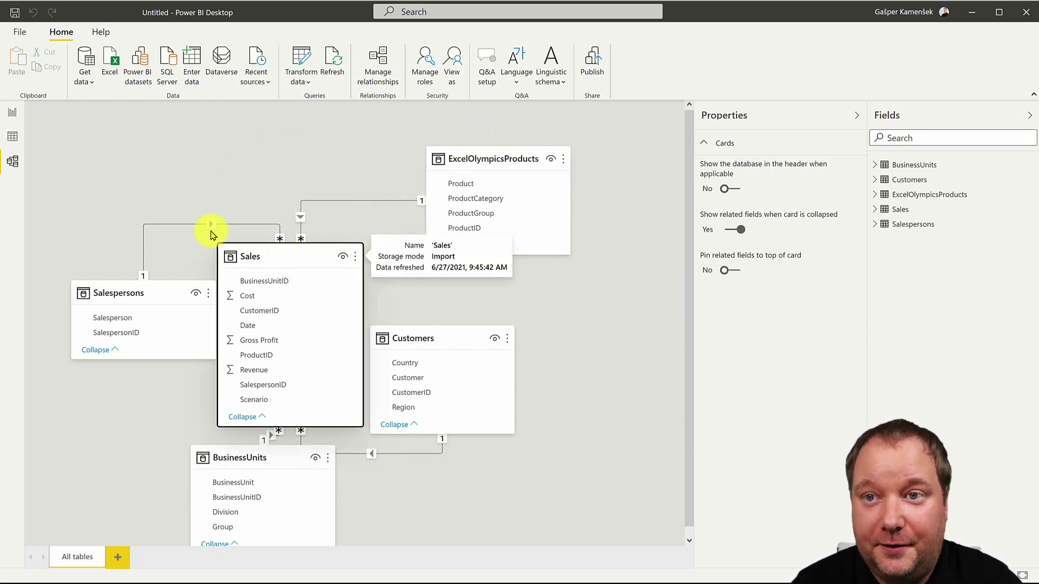
{"action": "left_click", "coordinate": [13, 112]}
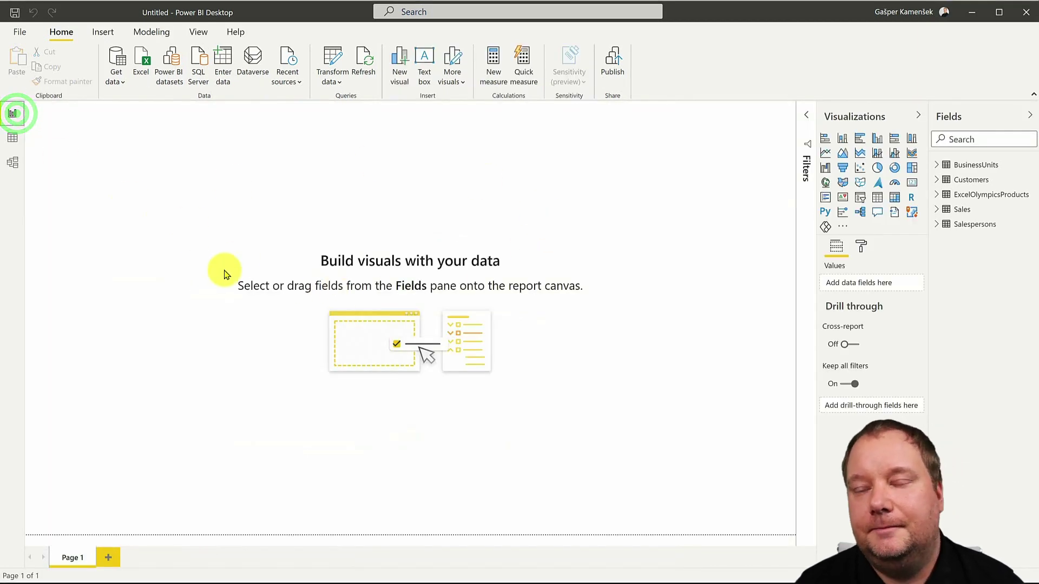
{"action": "left_click", "coordinate": [146, 173]}
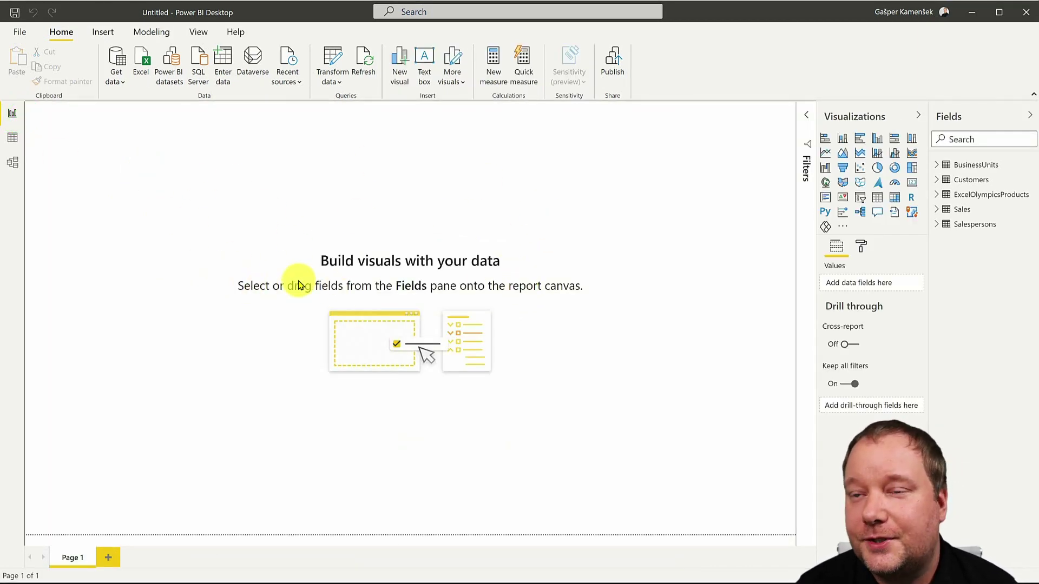
{"action": "left_click", "coordinate": [12, 161]}
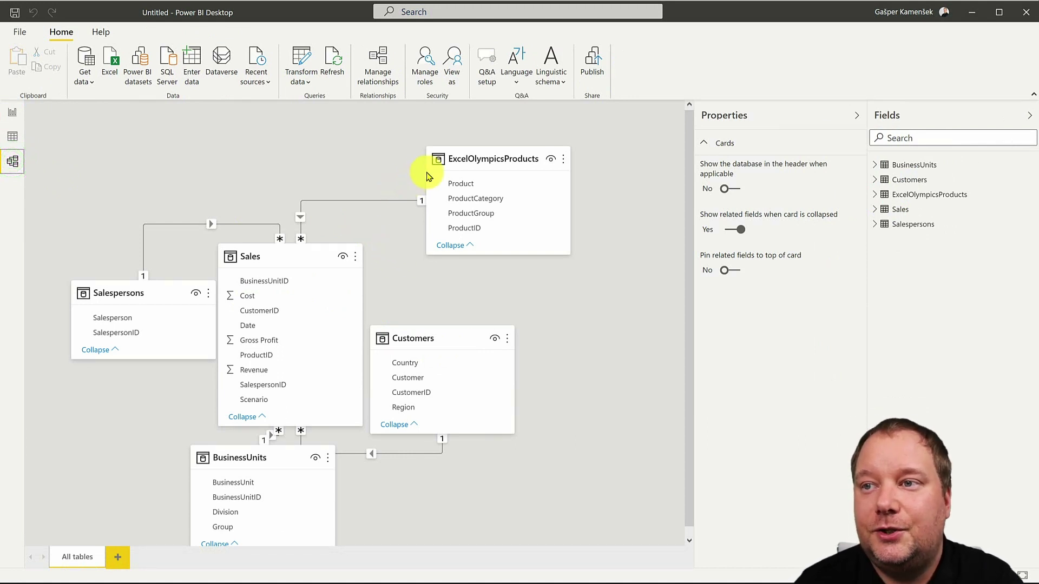
- Make ExcelOlympicsProducts a featured table described as 'Excel Olympics Products LIVE'
{"action": "left_click", "coordinate": [484, 158]}
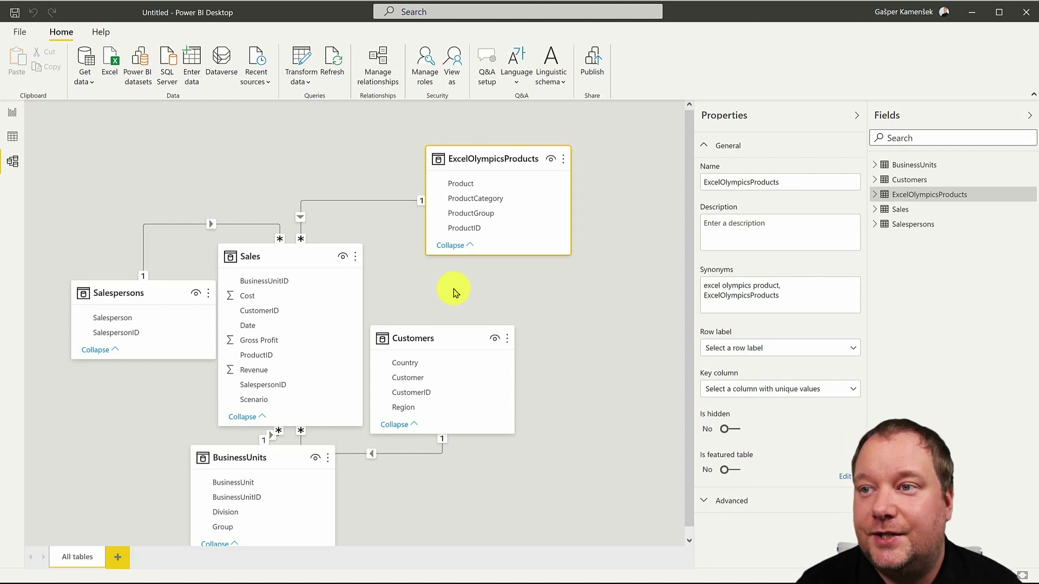
{"action": "left_click_drag", "start_coordinate": [490, 157], "coordinate": [496, 155]}
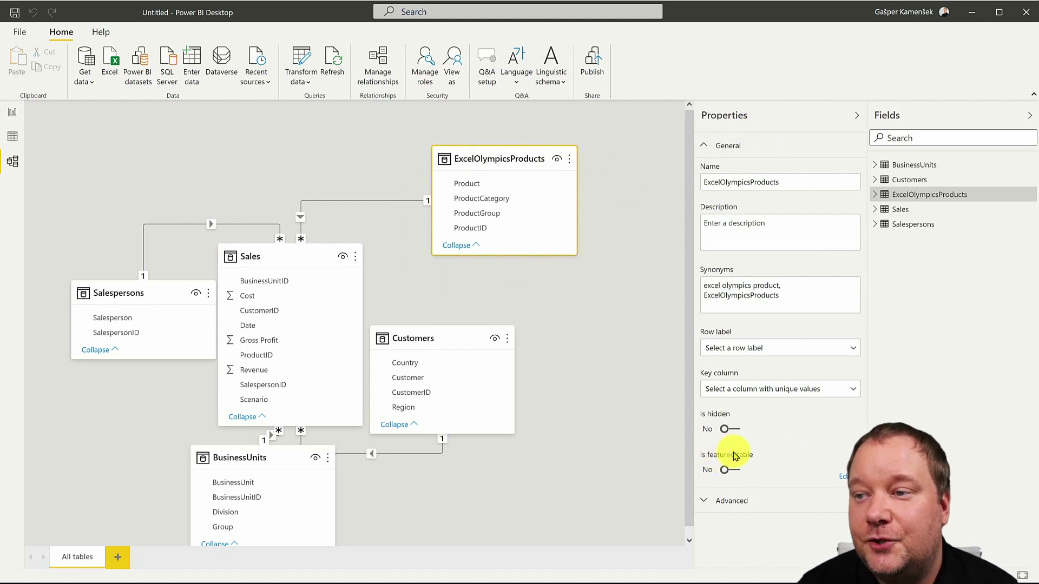
{"action": "left_click", "coordinate": [736, 471]}
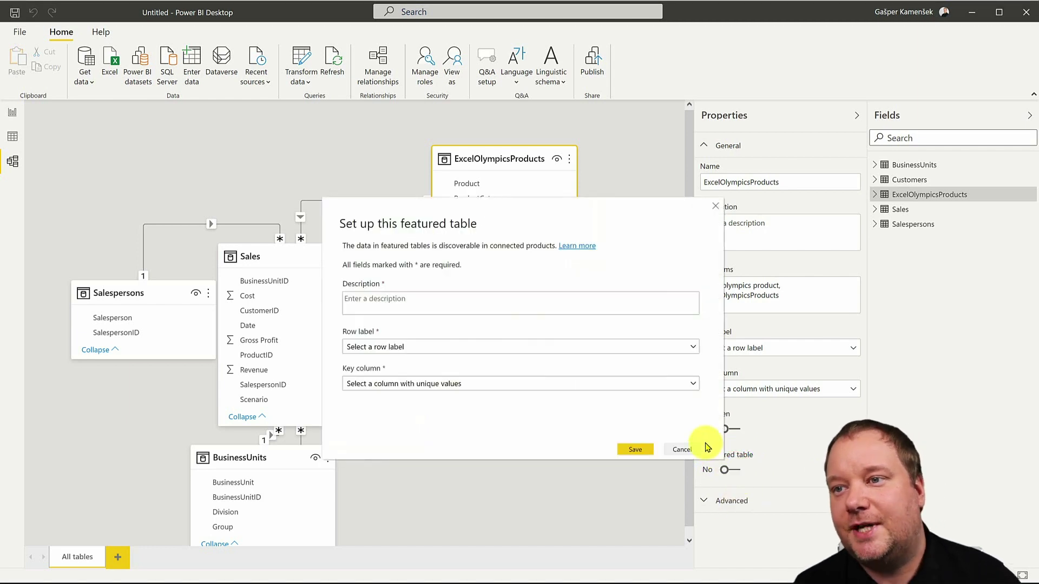
{"action": "left_click", "coordinate": [389, 305]}
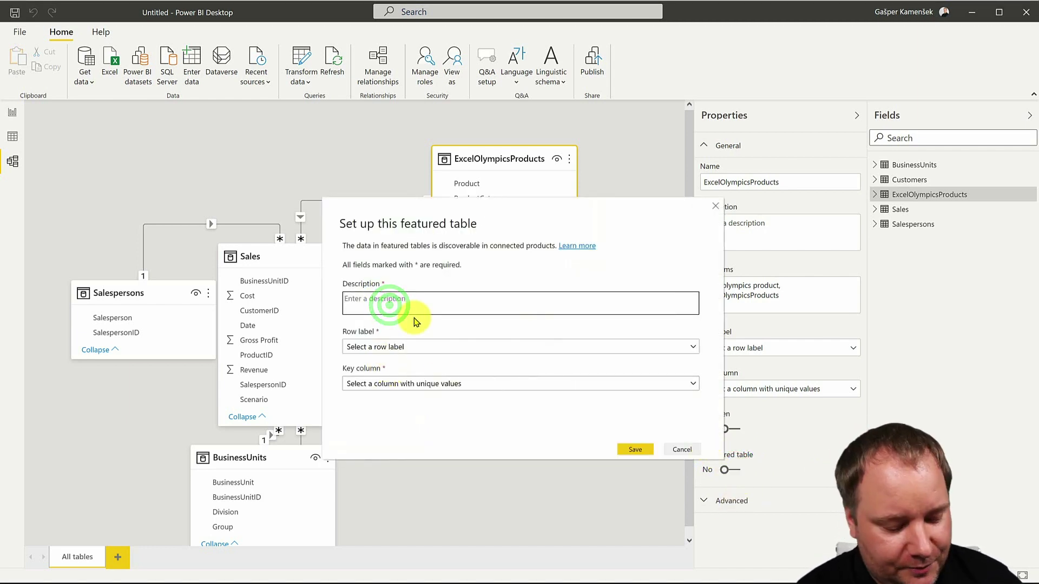
{"action": "type", "text": "Excel Olympics Products LIVE"}
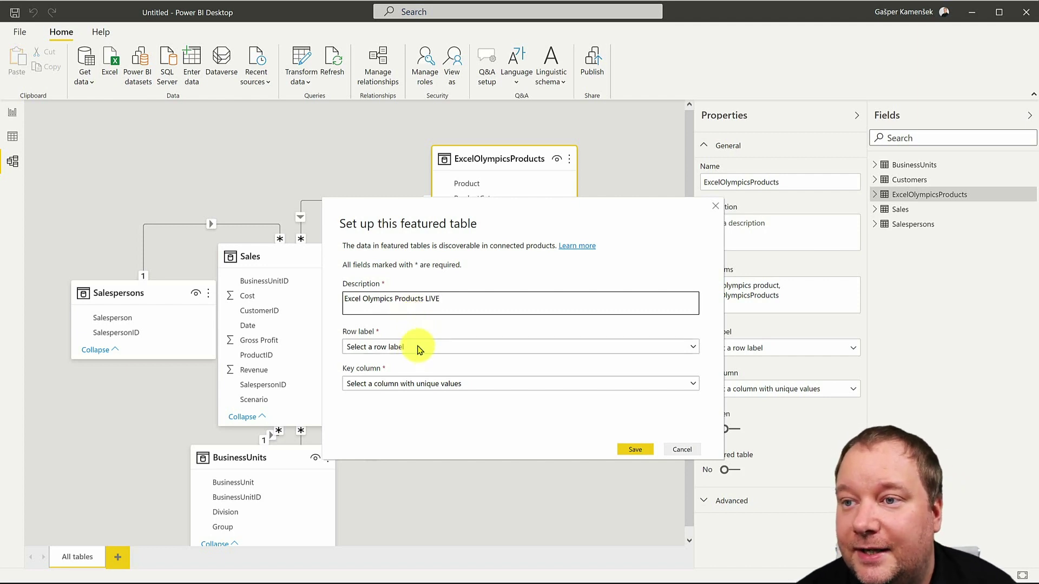
- Set Product as the row label and ProductID as the key column, then save the setup
{"action": "left_click", "coordinate": [416, 347]}
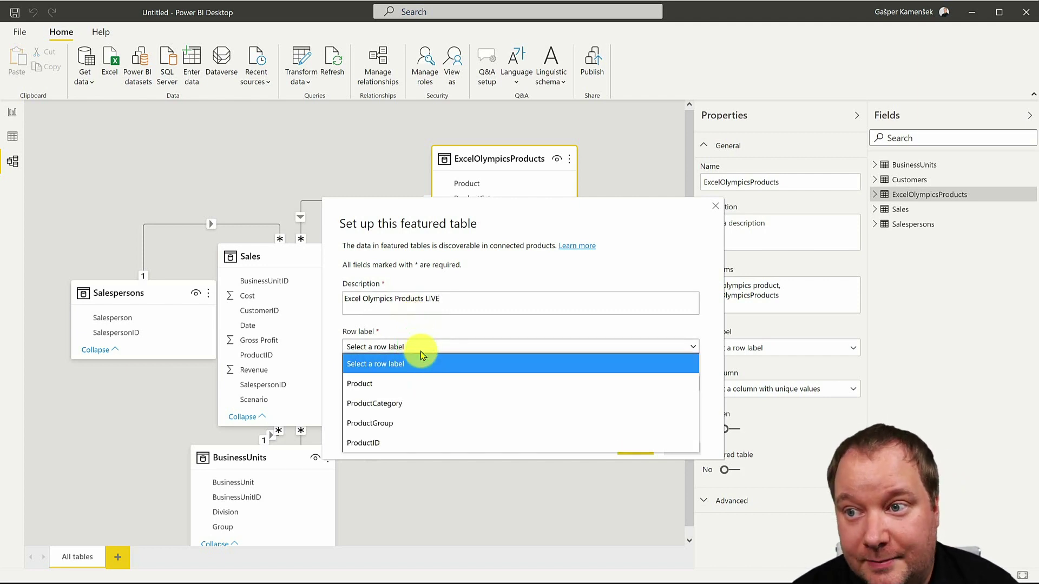
{"action": "left_click", "coordinate": [412, 384]}
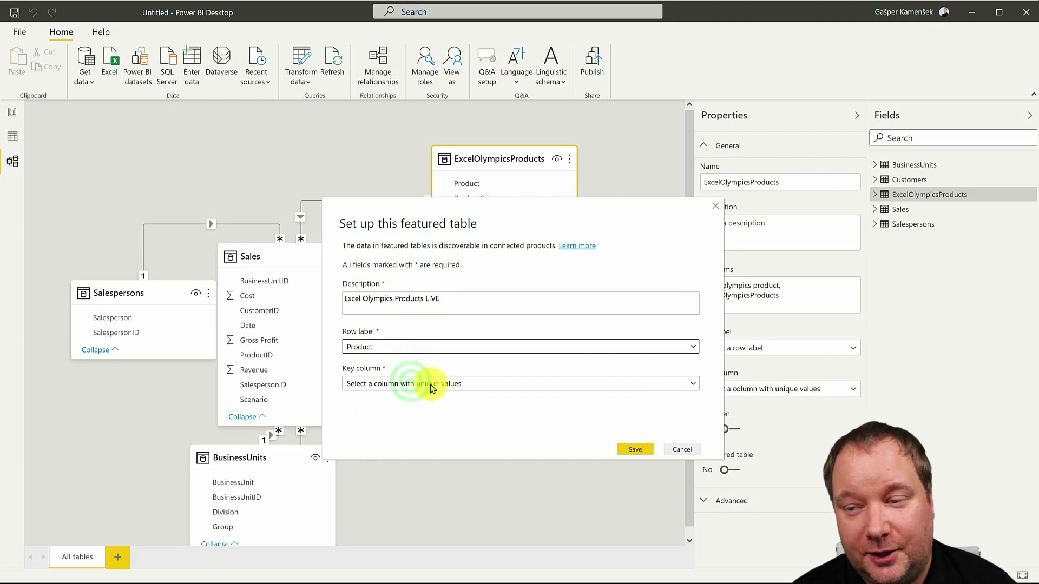
{"action": "left_click", "coordinate": [394, 383]}
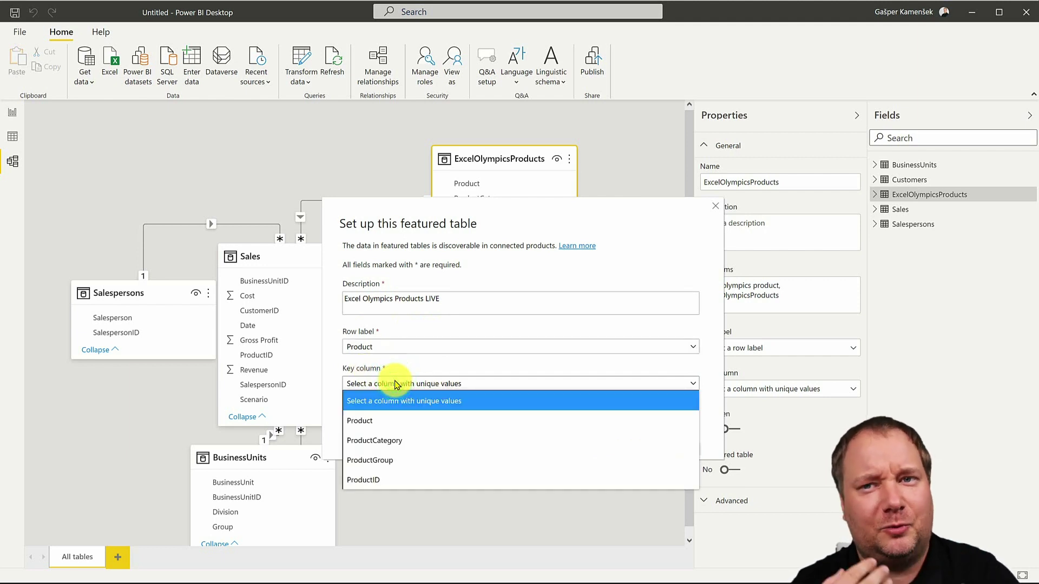
{"action": "left_click", "coordinate": [382, 480]}
{"action": "left_click", "coordinate": [634, 451]}
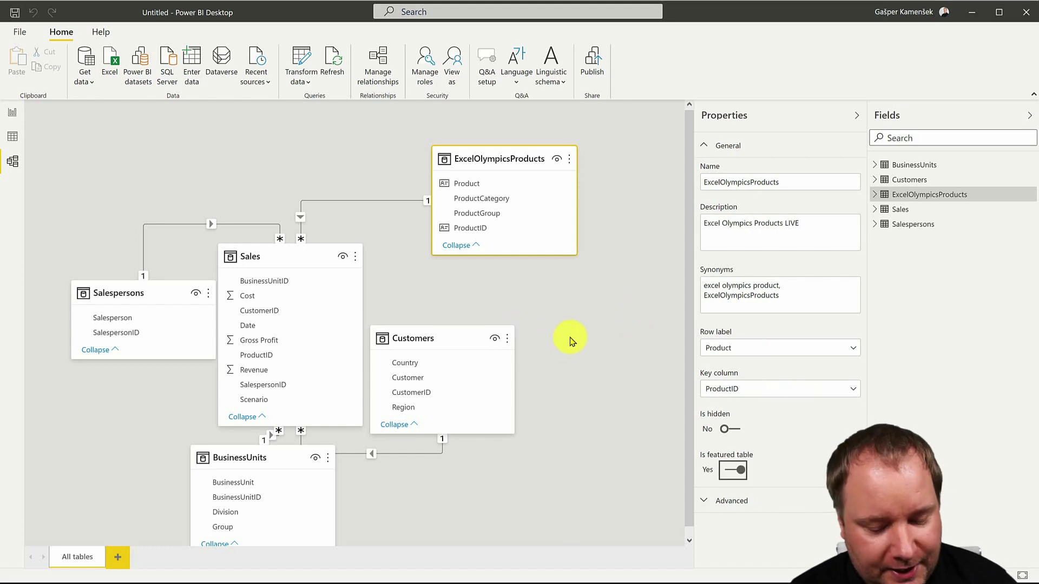
- Save the Power BI report as _Aa in the PBI folder
{"action": "key", "text": "ctrl+s"}
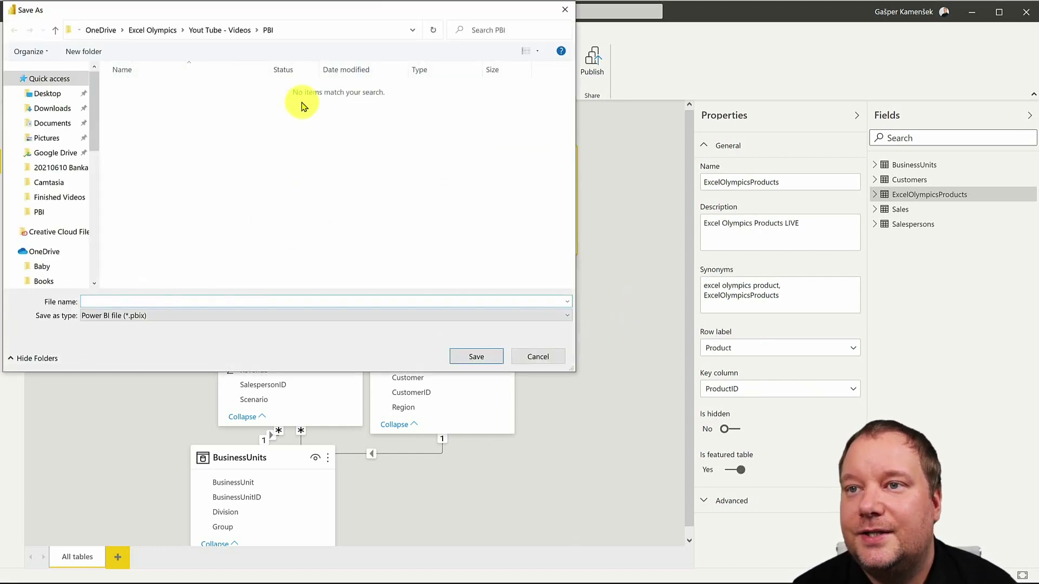
{"action": "left_click", "coordinate": [211, 300]}
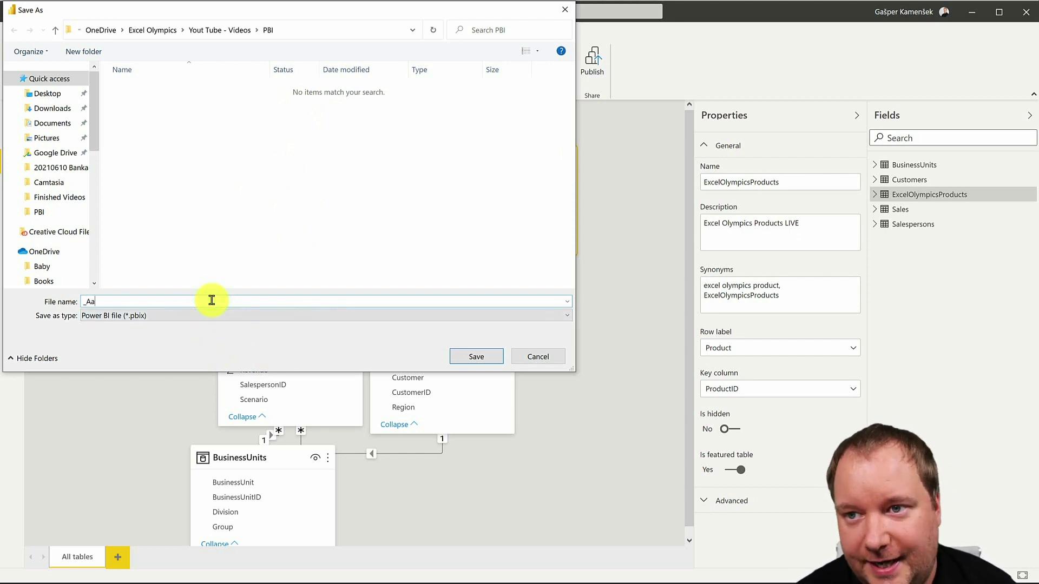
{"action": "left_click", "coordinate": [473, 360]}
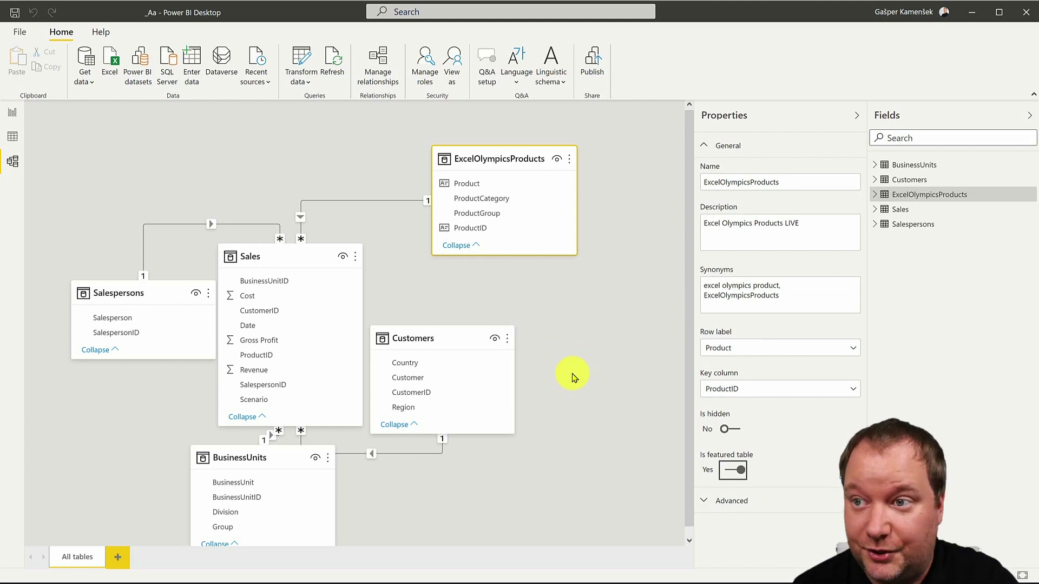
- Publish _Aa.pbix from Power BI Desktop to My workspace
{"action": "left_click", "coordinate": [589, 61]}
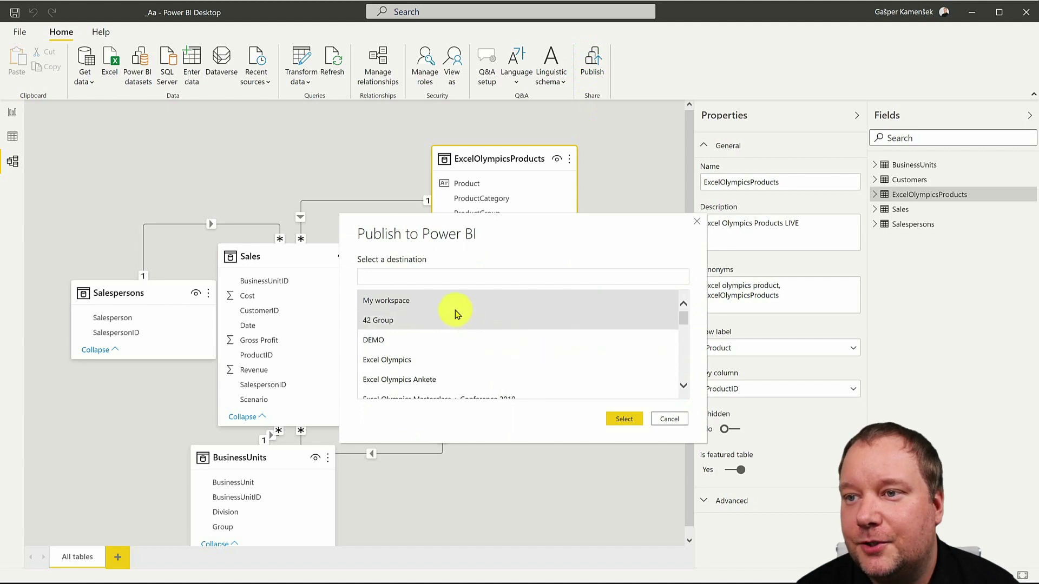
{"action": "left_click", "coordinate": [624, 419]}
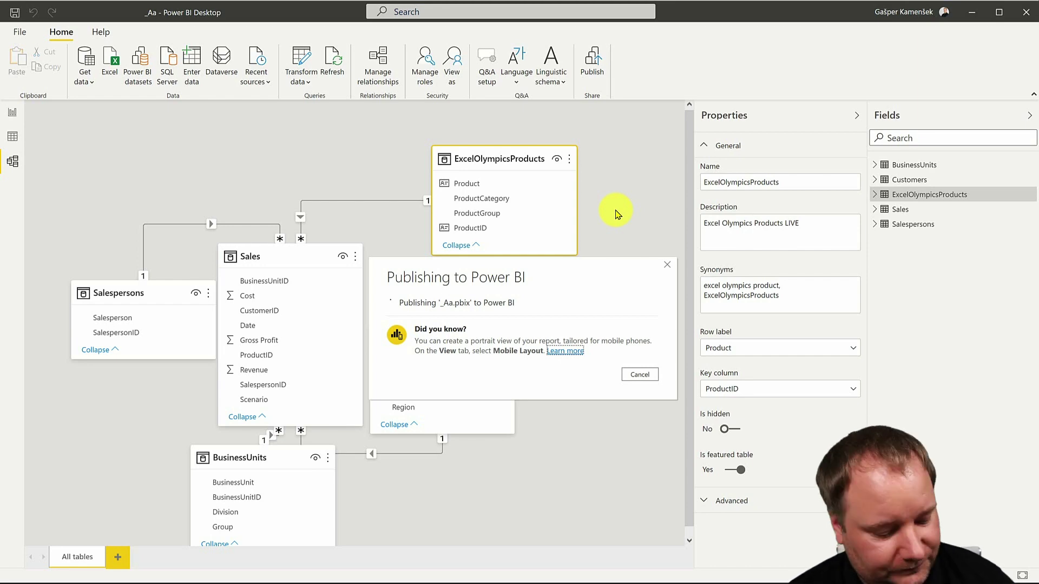
- Open the published _Aa report in the browser's Power BI service, then bring up Task View
{"action": "key", "text": "super+Tab"}
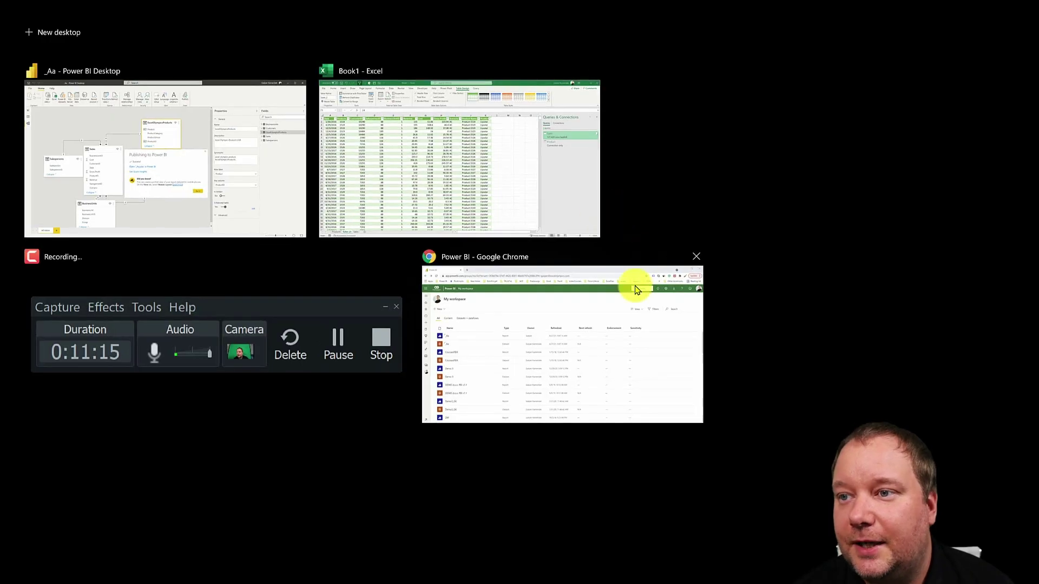
{"action": "left_click", "coordinate": [529, 292]}
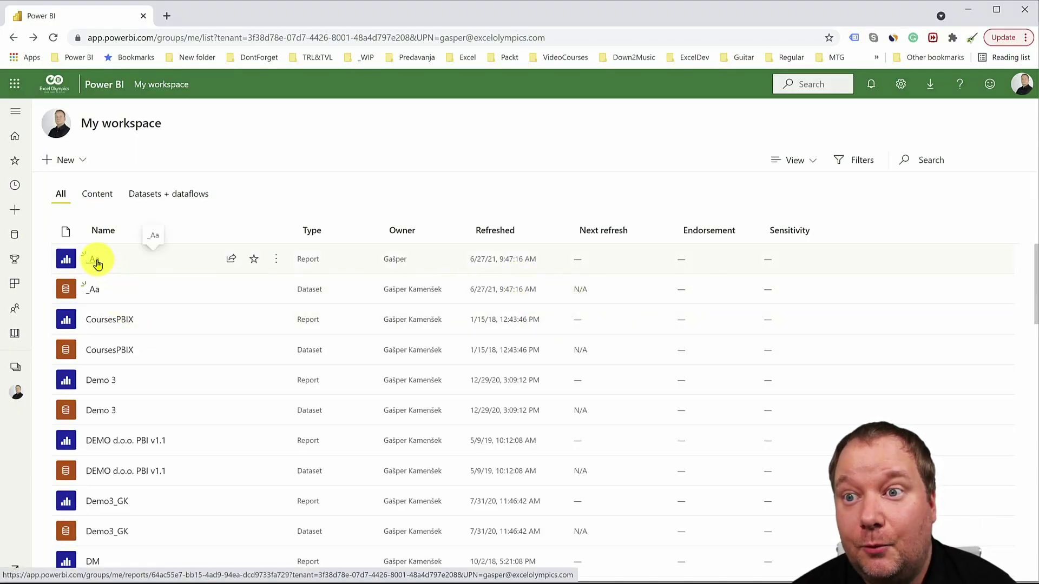
{"action": "left_click", "coordinate": [96, 262]}
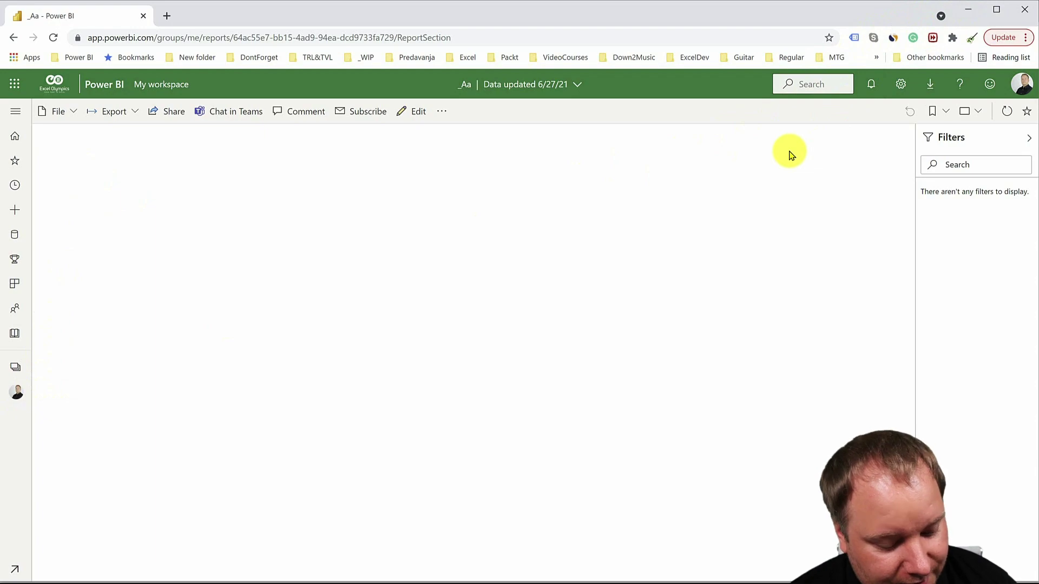
{"action": "key", "text": "super+Tab"}
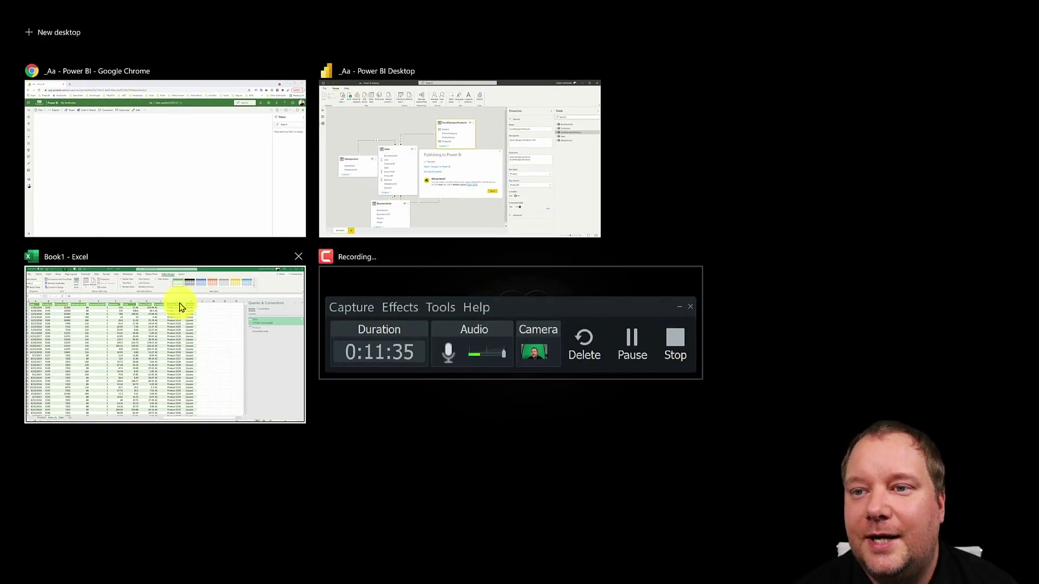
- Back in Excel, check product IDs 3 and 21 on the Products sheet
{"action": "left_click", "coordinate": [179, 306]}
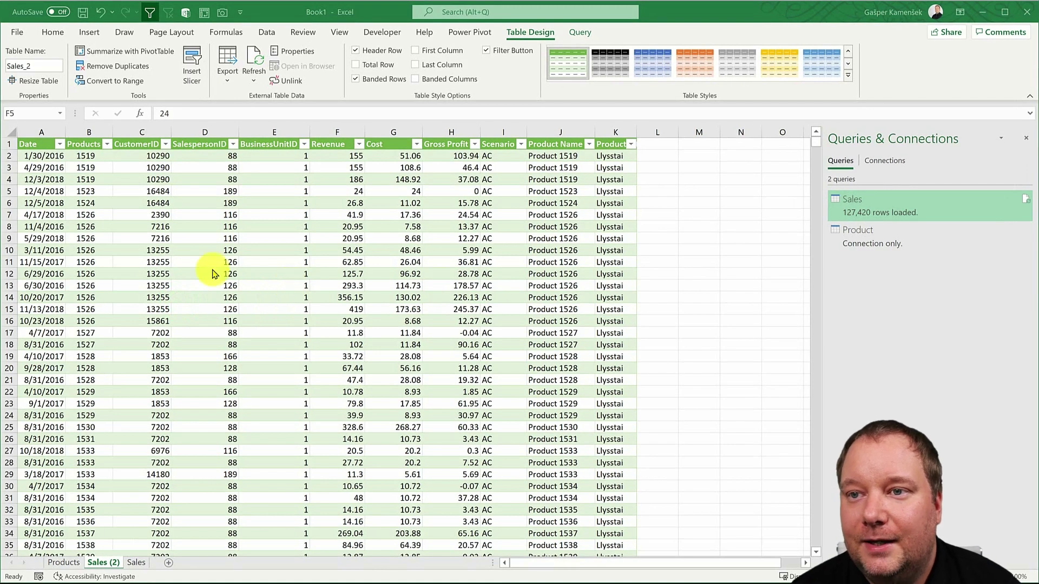
{"action": "left_click", "coordinate": [72, 563]}
{"action": "left_click", "coordinate": [104, 155]}
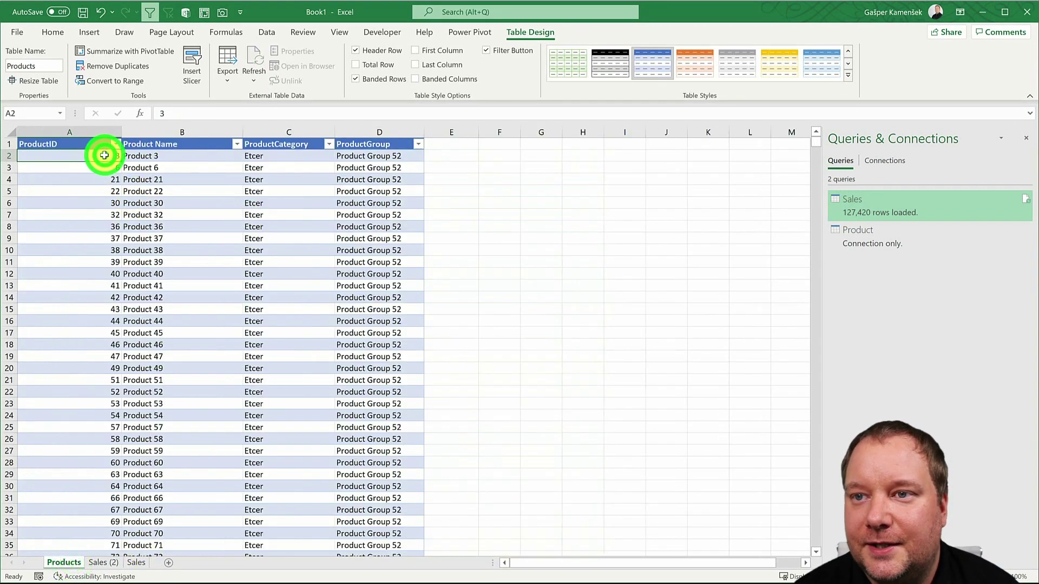
{"action": "left_click", "coordinate": [100, 167]}
{"action": "left_click", "coordinate": [100, 180]}
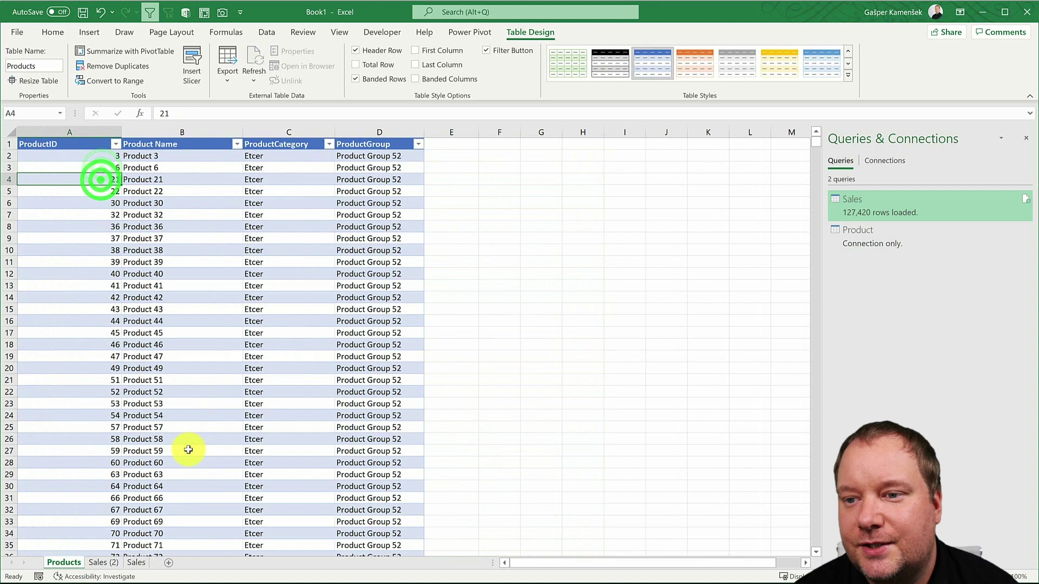
- On a new sheet, enter product IDs 3 and 6 in A1:A2
{"action": "left_click", "coordinate": [167, 565]}
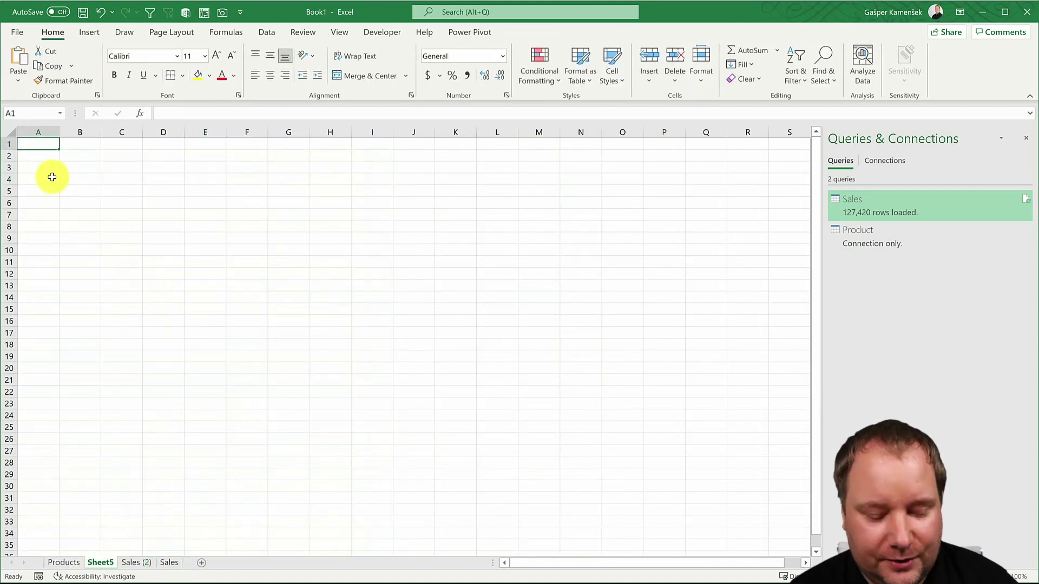
{"action": "type", "text": "3"}
{"action": "key", "text": "Return"}
{"action": "type", "text": "6"}
{"action": "key", "text": "Return"}
{"action": "key", "text": "Up"}
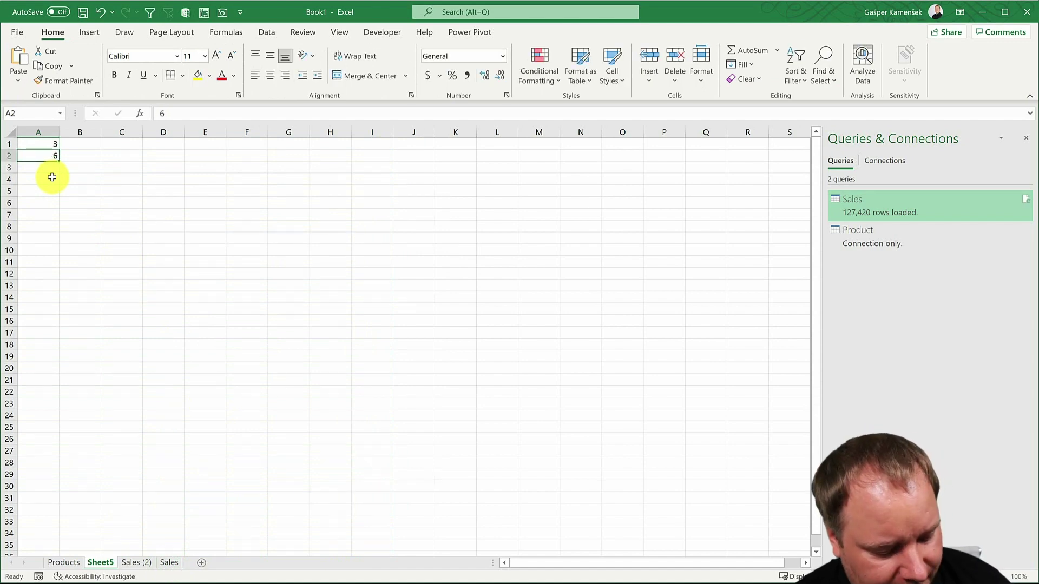
- Turn A1:A2 into a table headed Prod ID and select its two values
{"action": "key", "text": "ctrl+t"}
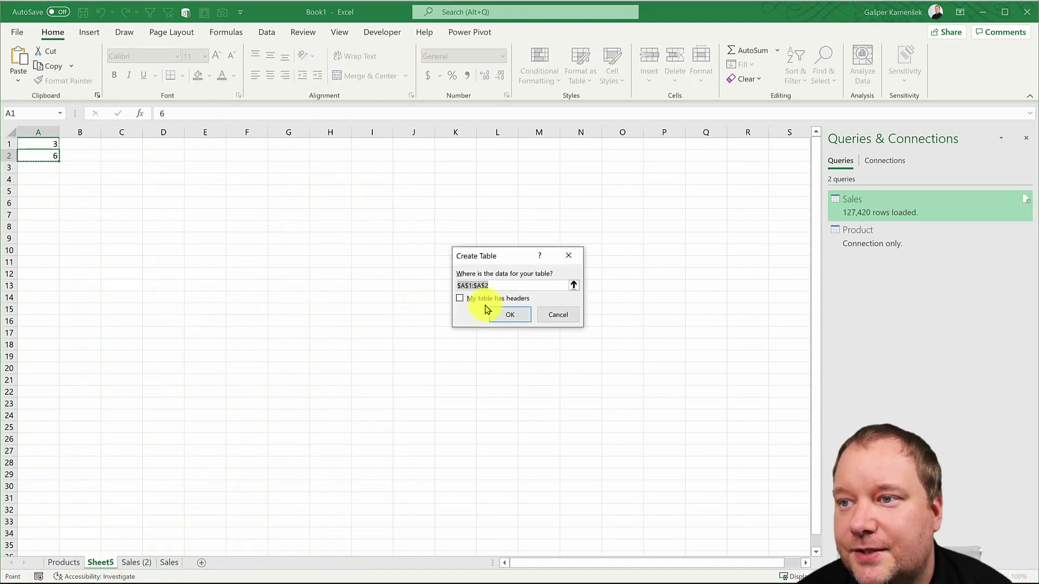
{"action": "left_click", "coordinate": [504, 314]}
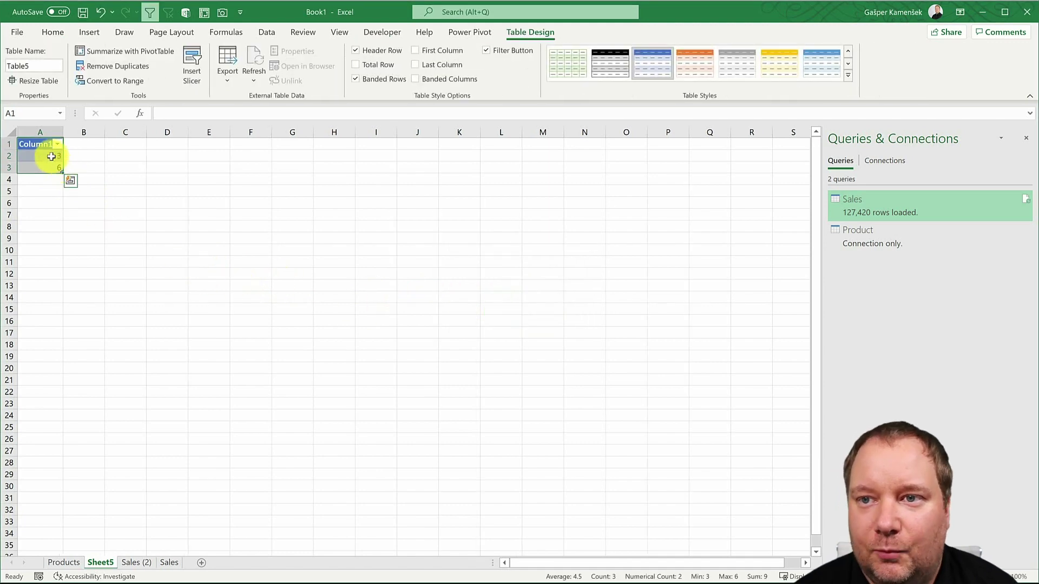
{"action": "left_click", "coordinate": [36, 145]}
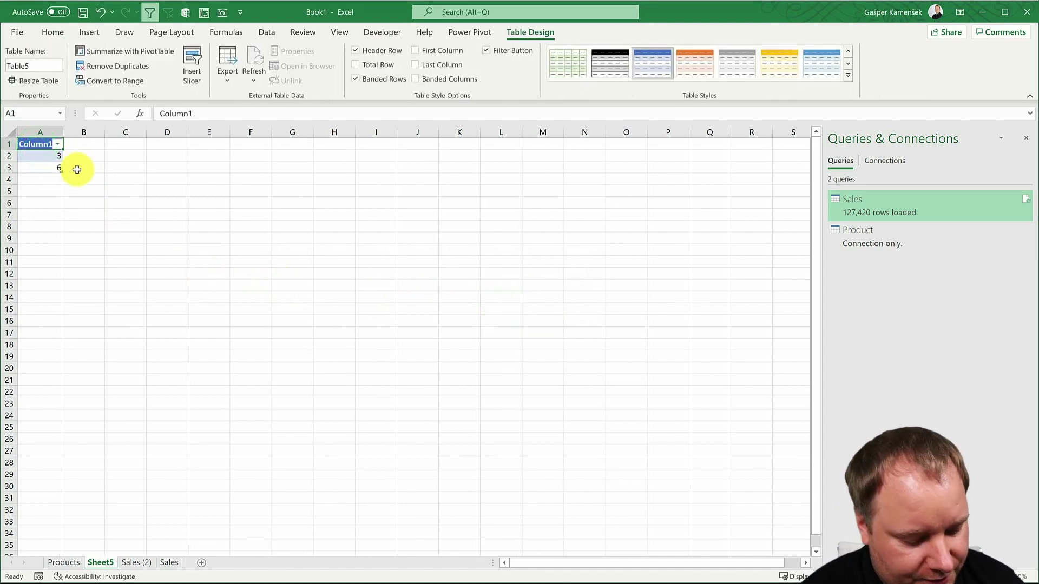
{"action": "type", "text": "Prod ID"}
{"action": "key", "text": "Return"}
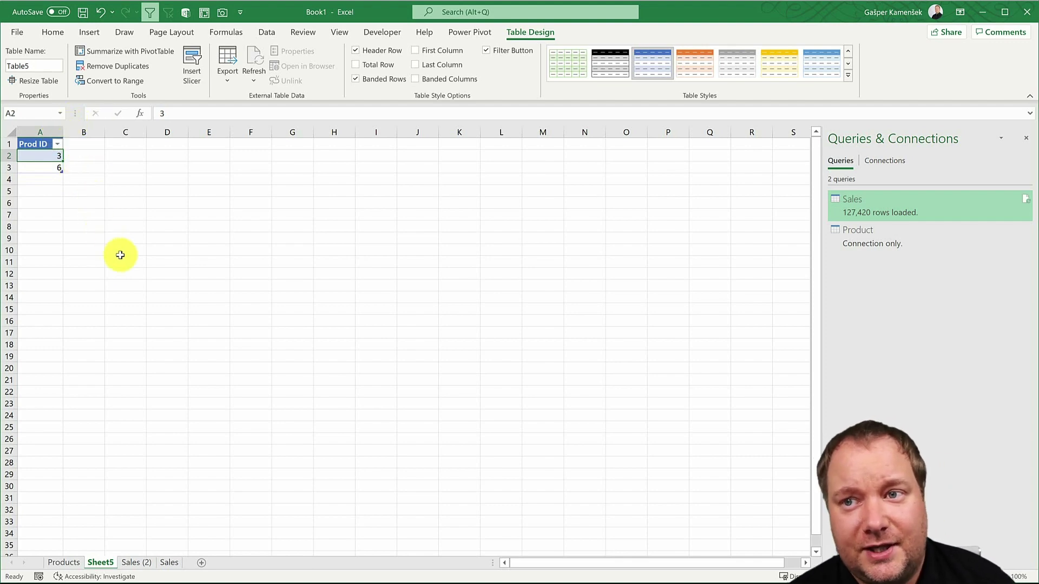
{"action": "scroll", "coordinate": [120, 264], "scroll_direction": "up", "scroll_amount": 1}
{"action": "scroll", "coordinate": [120, 264], "scroll_direction": "up", "scroll_amount": 5}
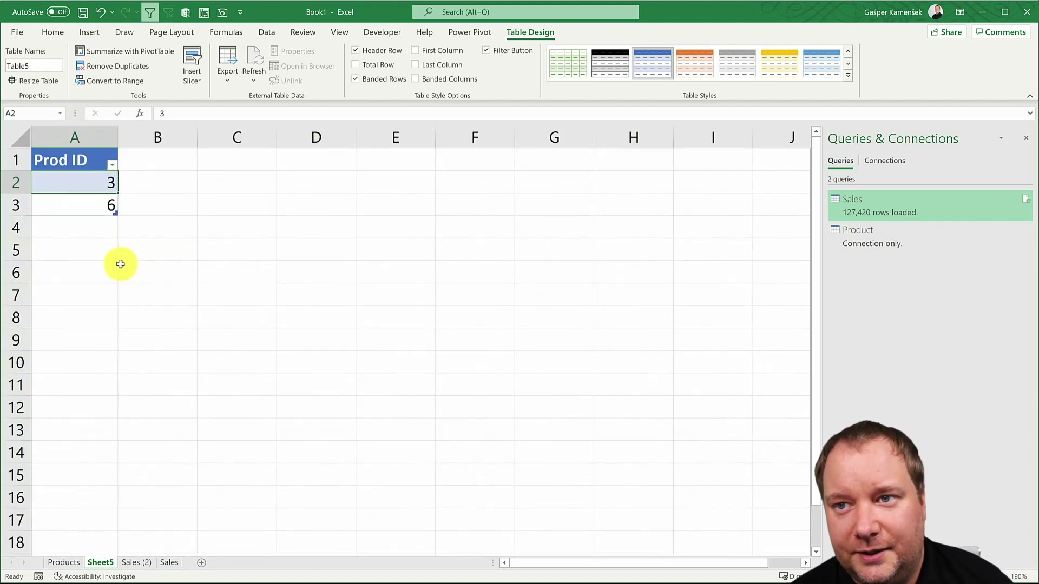
{"action": "left_click_drag", "start_coordinate": [87, 181], "coordinate": [104, 208]}
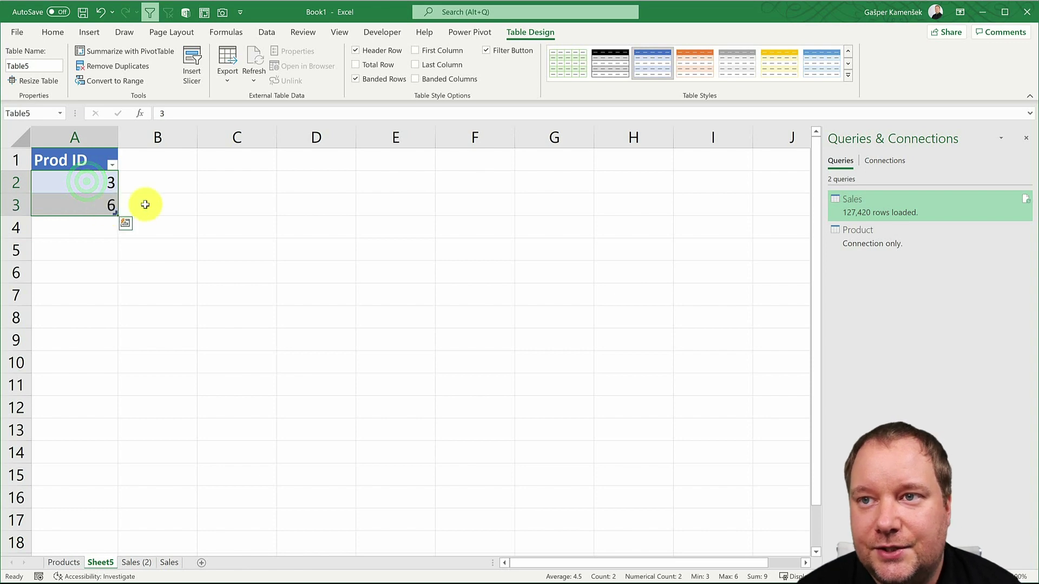
- Apply the ExcelOlympicsProducts data type so the IDs display as Product 3 and Product 6
{"action": "left_click", "coordinate": [276, 32]}
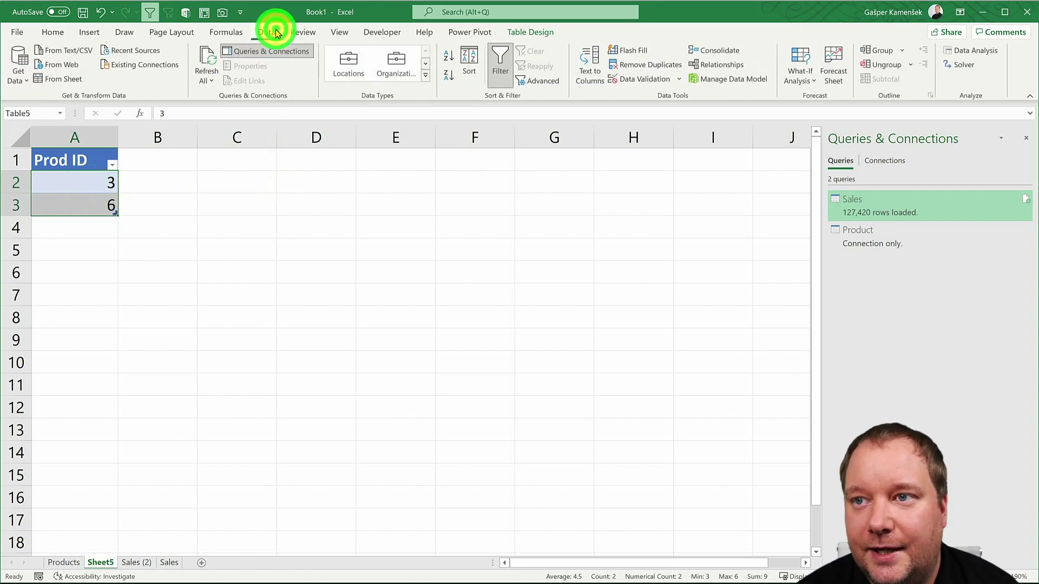
{"action": "left_click", "coordinate": [427, 76]}
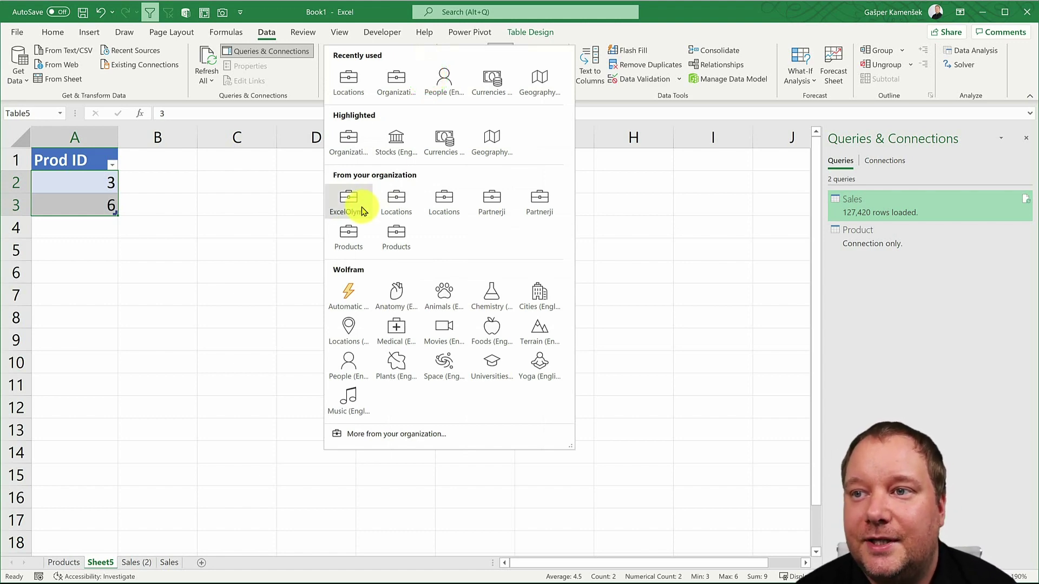
{"action": "mouse_move", "coordinate": [362, 211]}
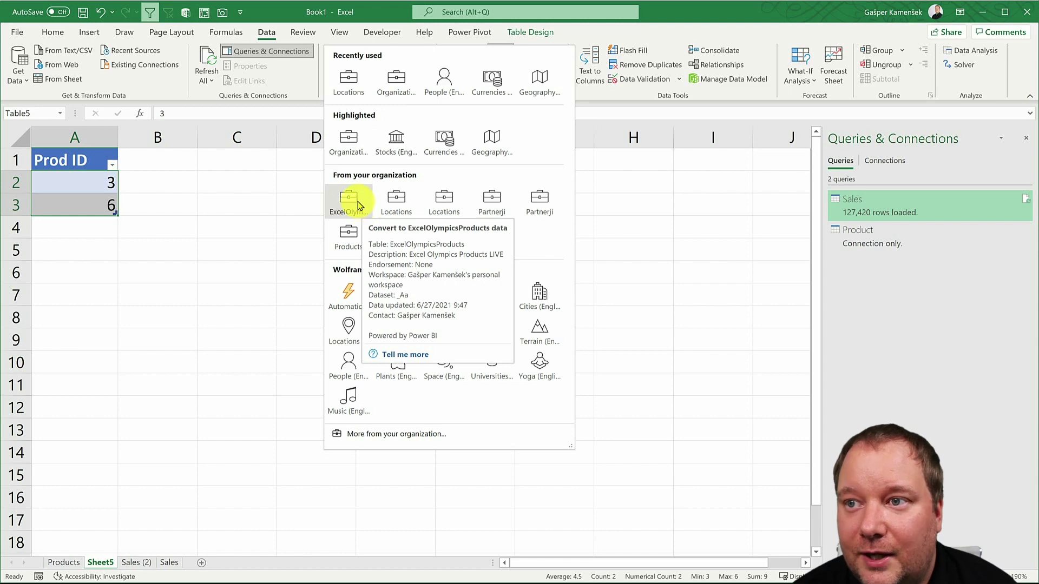
{"action": "left_click", "coordinate": [347, 203]}
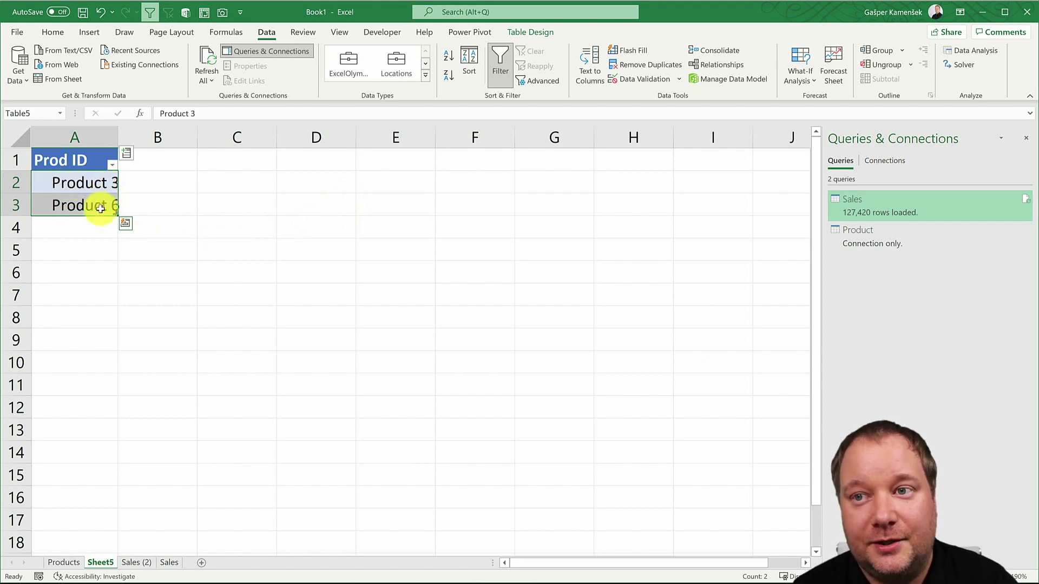
- Insert ProductCategory, ProductGroup and ProductID columns from the linked records and autofit column A
{"action": "left_click", "coordinate": [131, 153]}
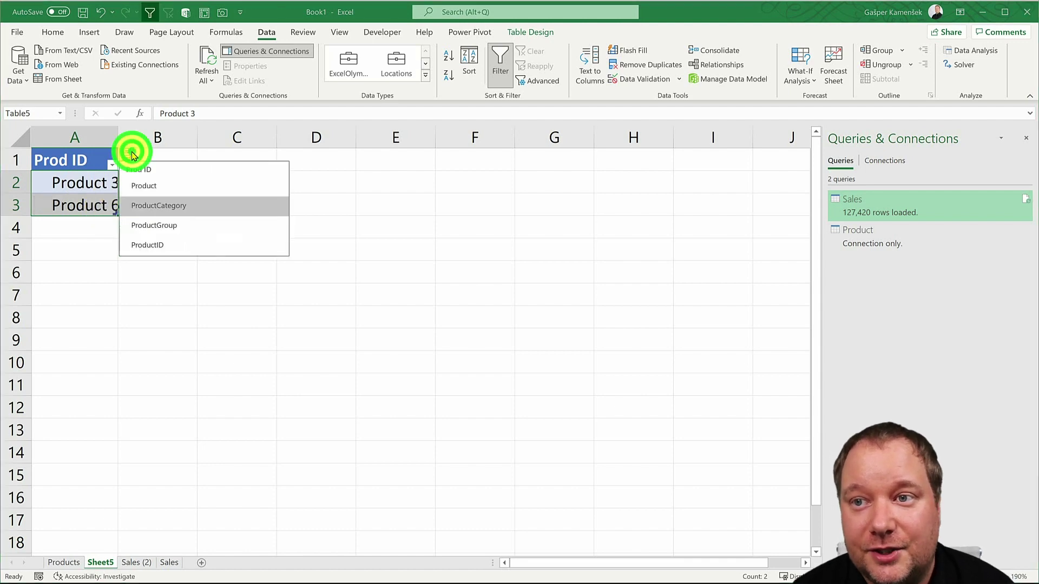
{"action": "left_click", "coordinate": [174, 205]}
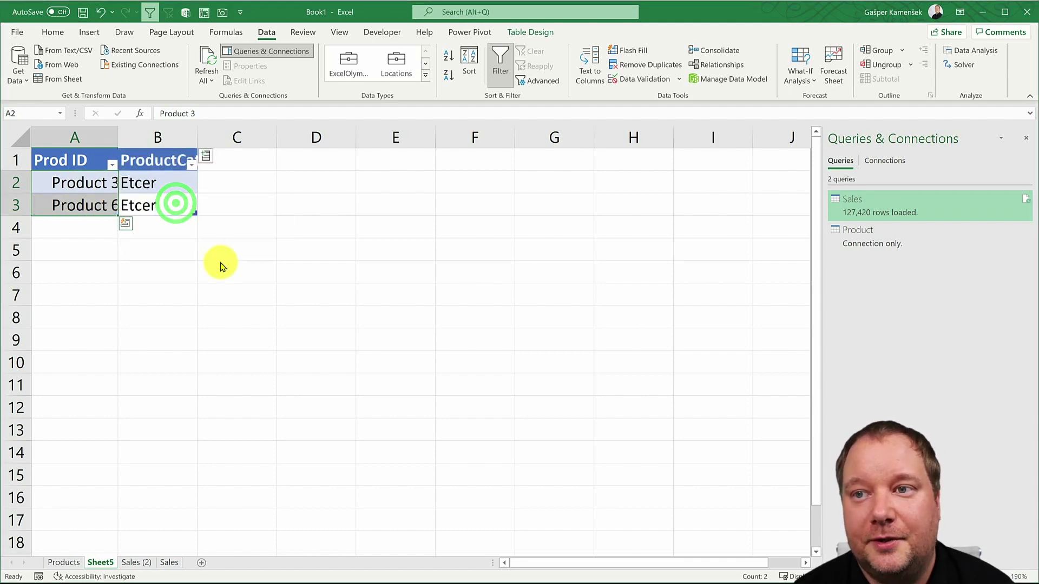
{"action": "left_click", "coordinate": [208, 161]}
{"action": "left_click", "coordinate": [265, 227]}
{"action": "double_click", "coordinate": [119, 138]}
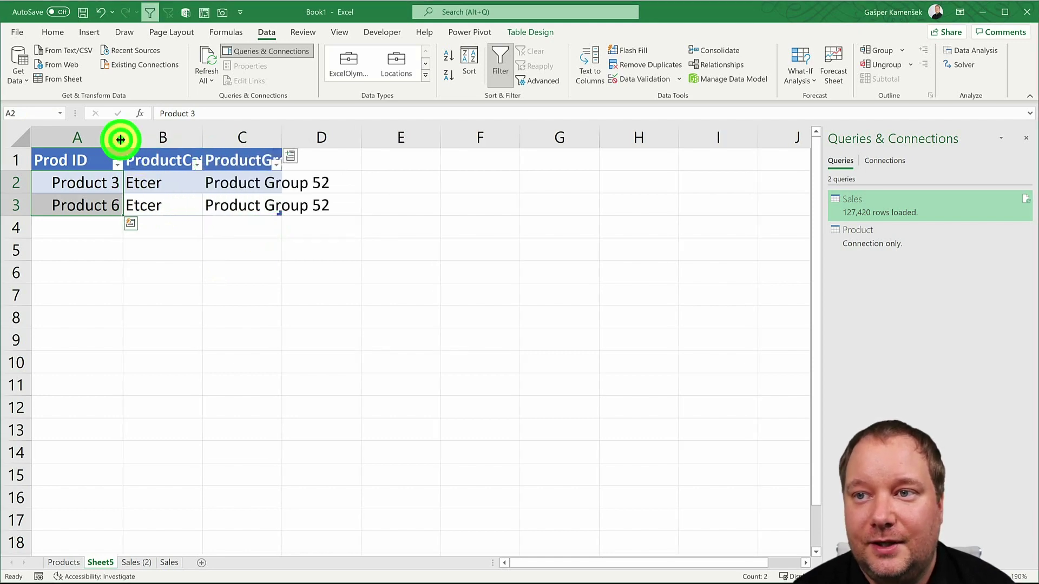
{"action": "left_click", "coordinate": [291, 156]}
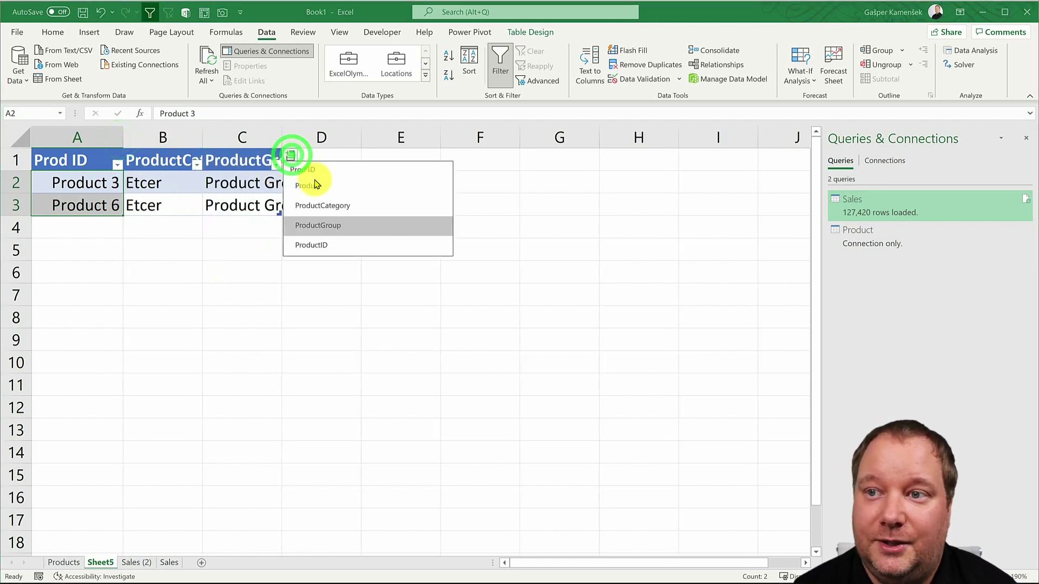
{"action": "left_click", "coordinate": [327, 247]}
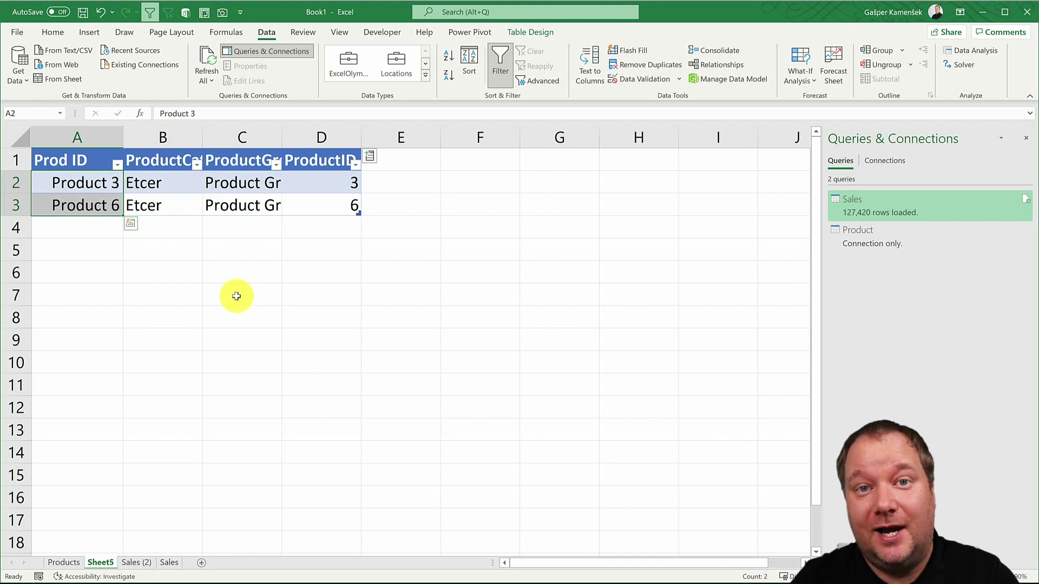
- Enter 21 in A4 to auto-fill a Product 21 row, then autofit columns A and C
{"action": "left_click", "coordinate": [92, 227]}
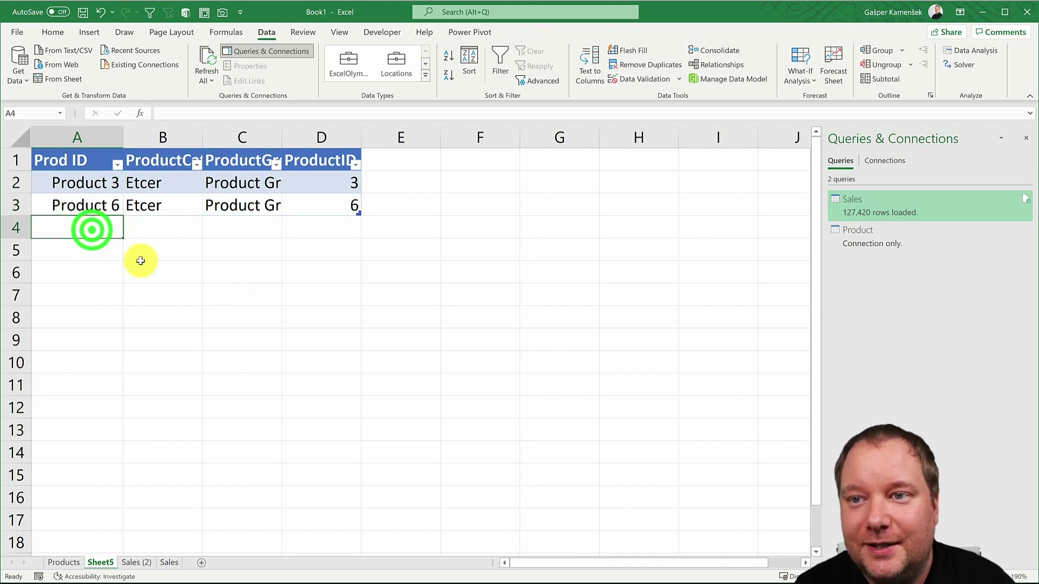
{"action": "type", "text": "21"}
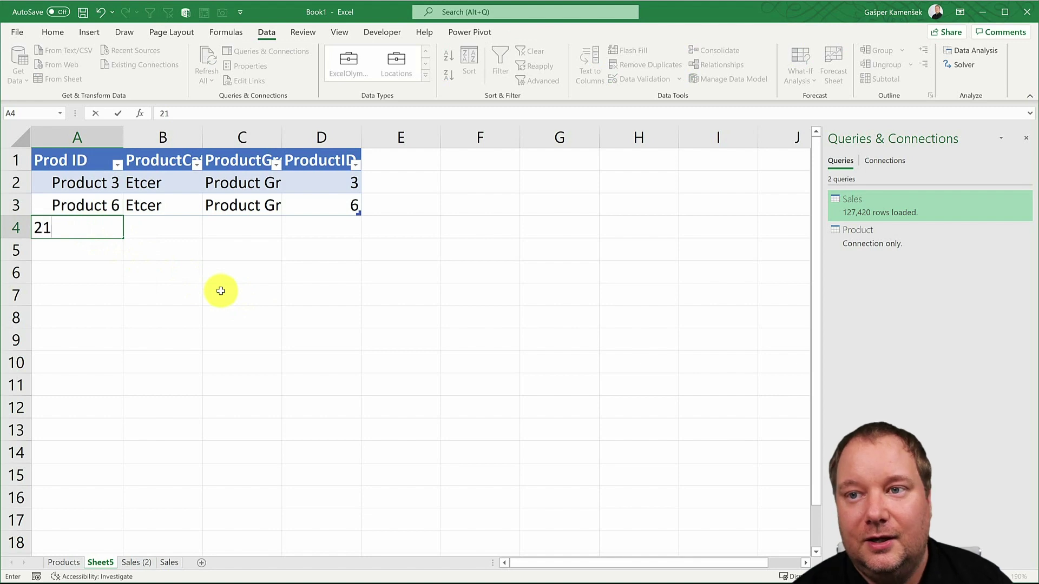
{"action": "key", "text": "Return"}
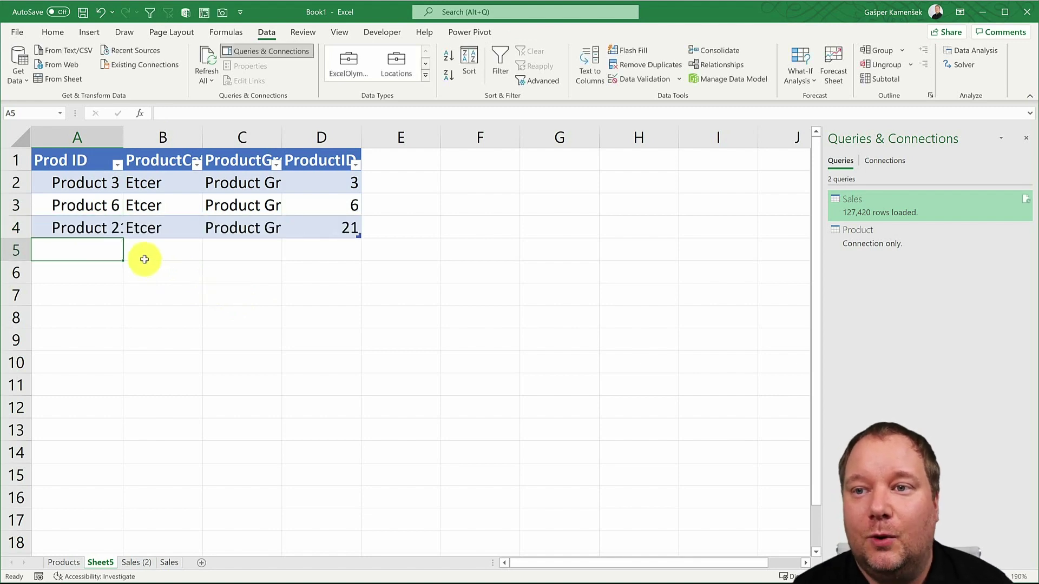
{"action": "left_click", "coordinate": [89, 227]}
{"action": "left_click_drag", "start_coordinate": [127, 134], "coordinate": [128, 135]}
{"action": "double_click", "coordinate": [128, 134]}
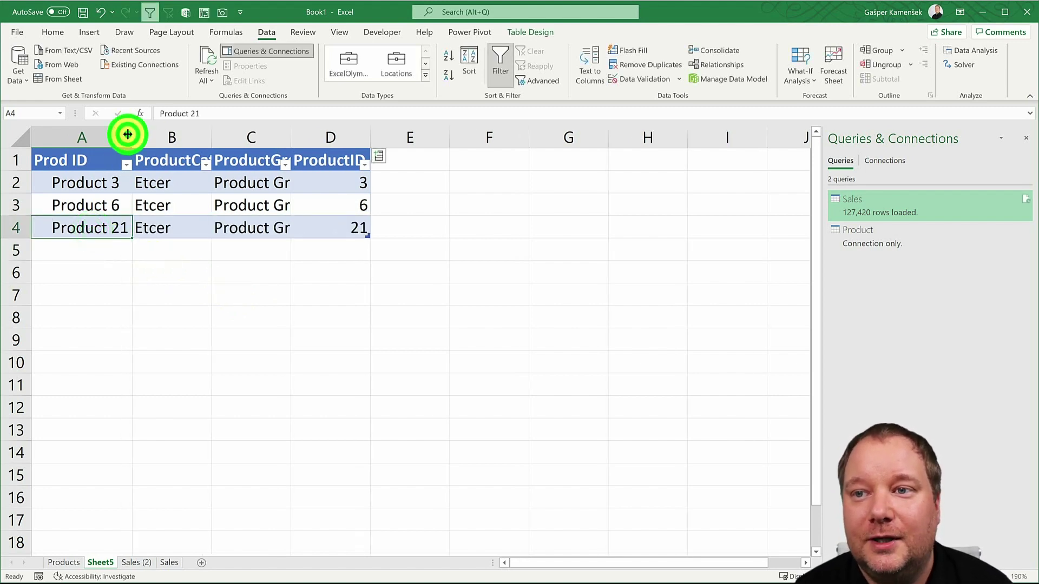
{"action": "left_click", "coordinate": [260, 228]}
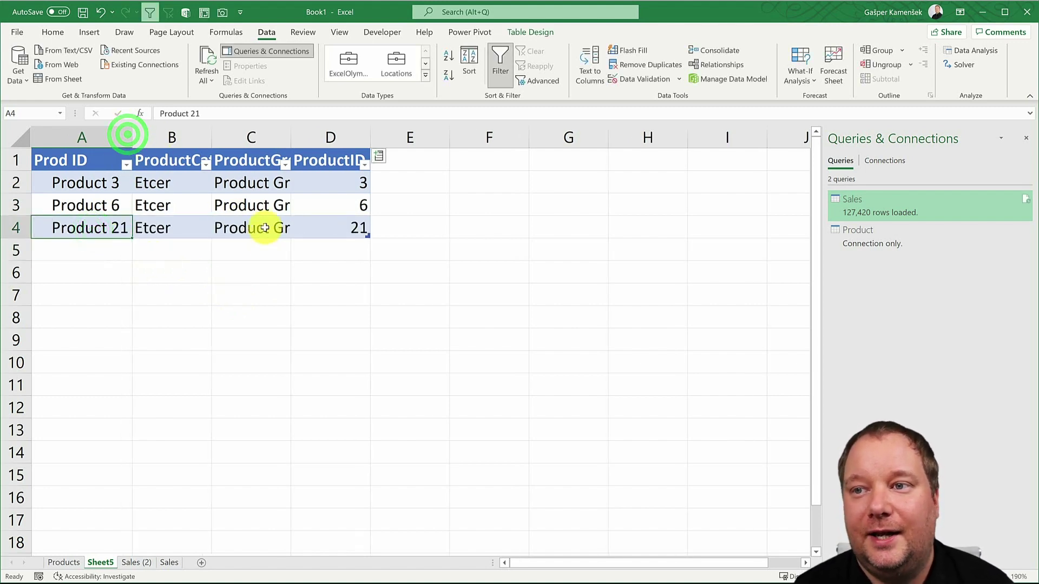
{"action": "double_click", "coordinate": [292, 135]}
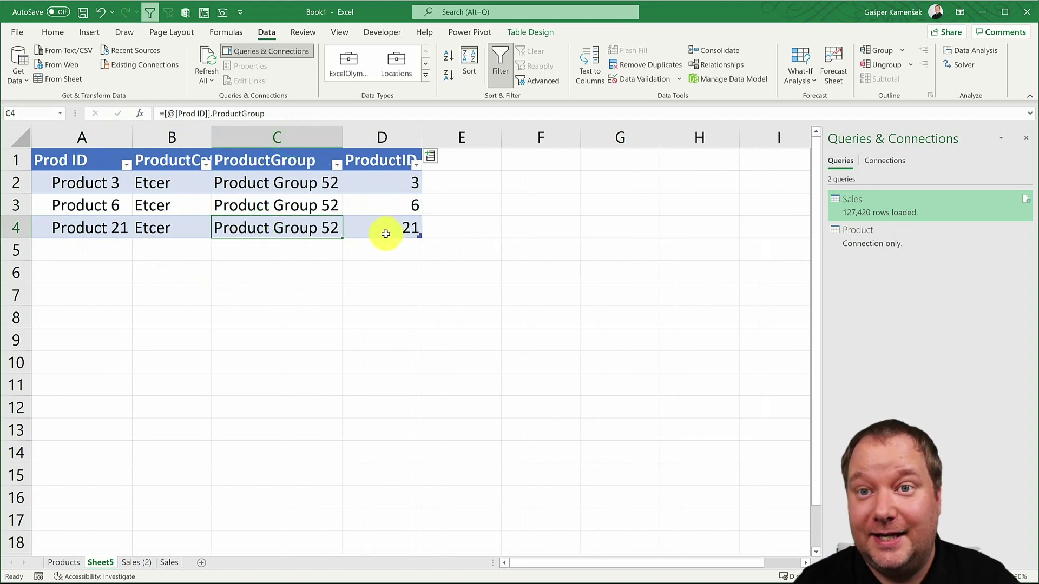